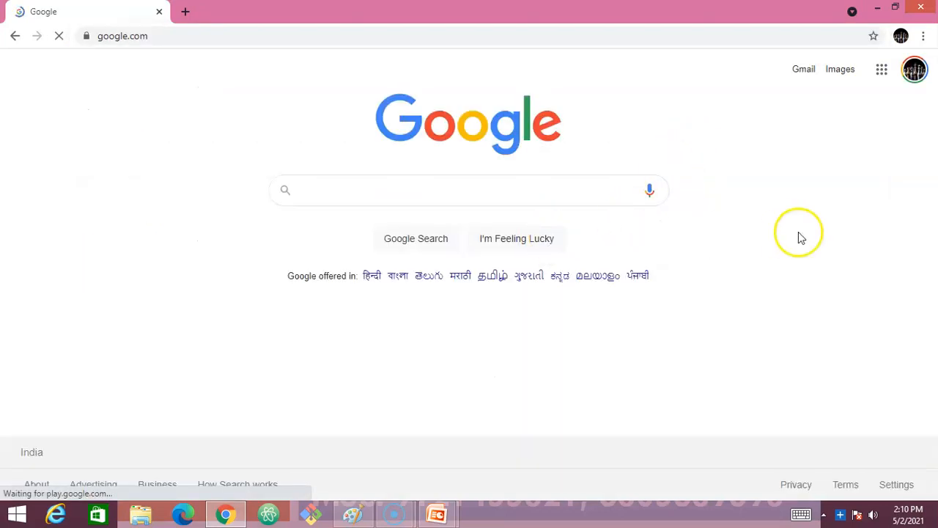
- Search Google for 'aws management console' and follow the result through to the console sign-in page
text(AWS Mana)
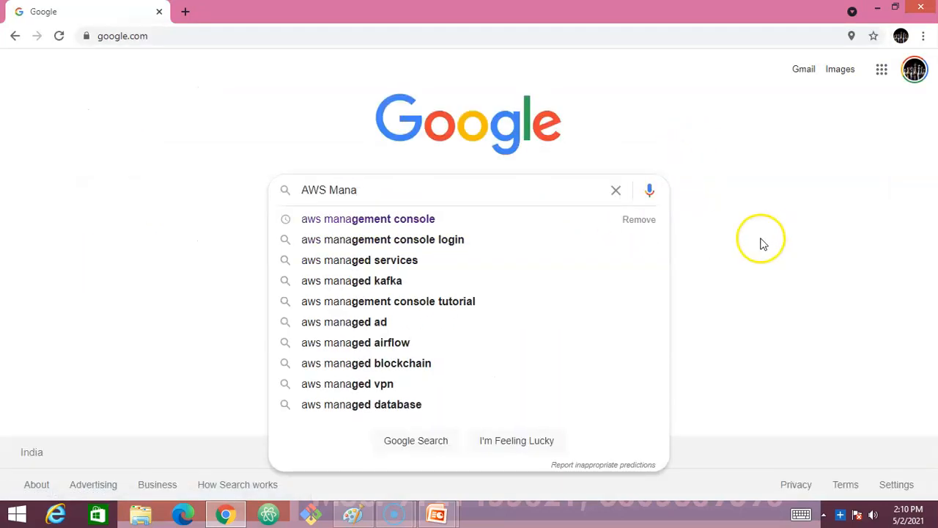
click(458, 220)
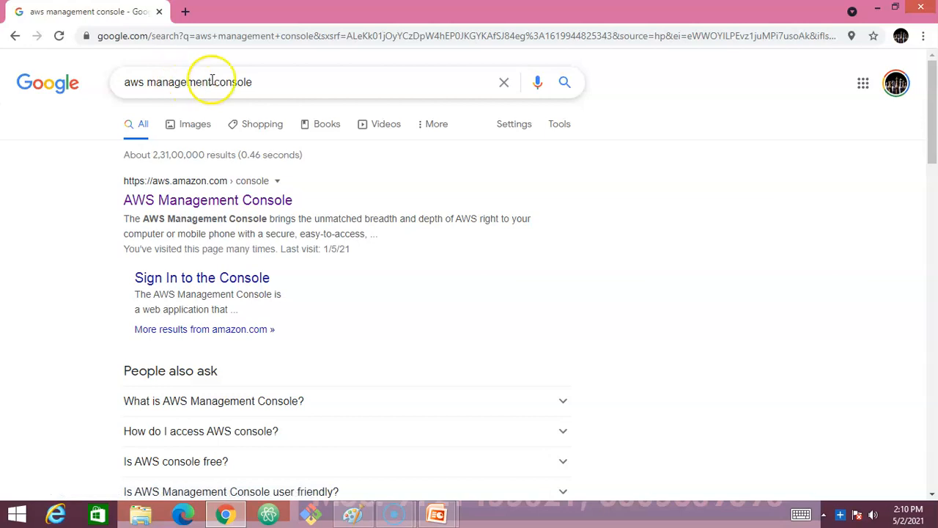
click(212, 202)
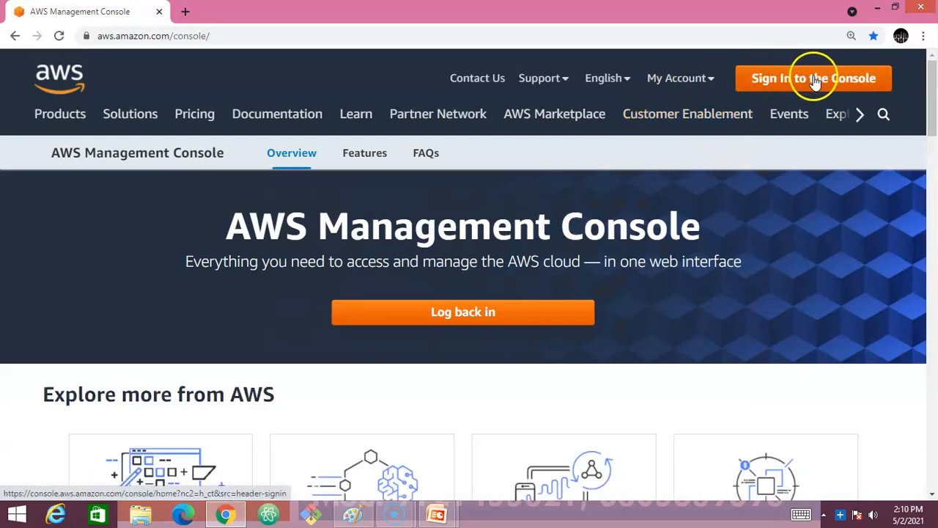
click(820, 145)
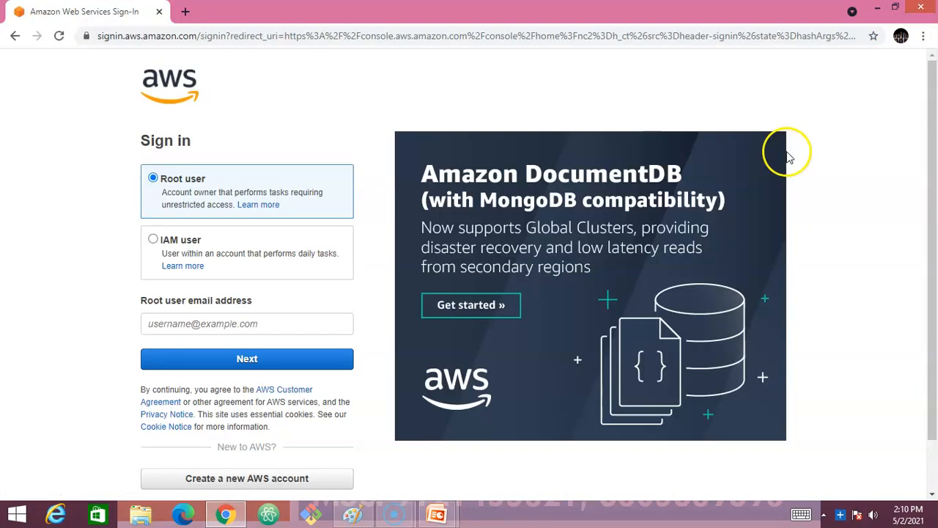
- Sign in as root with the saved e-mail, pass the security check, and enter the password
click(223, 324)
click(179, 378)
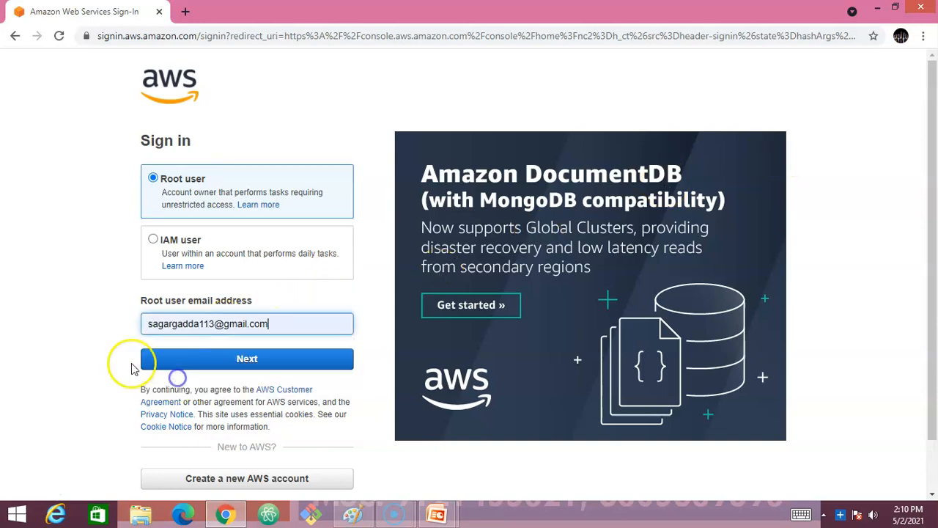
click(247, 359)
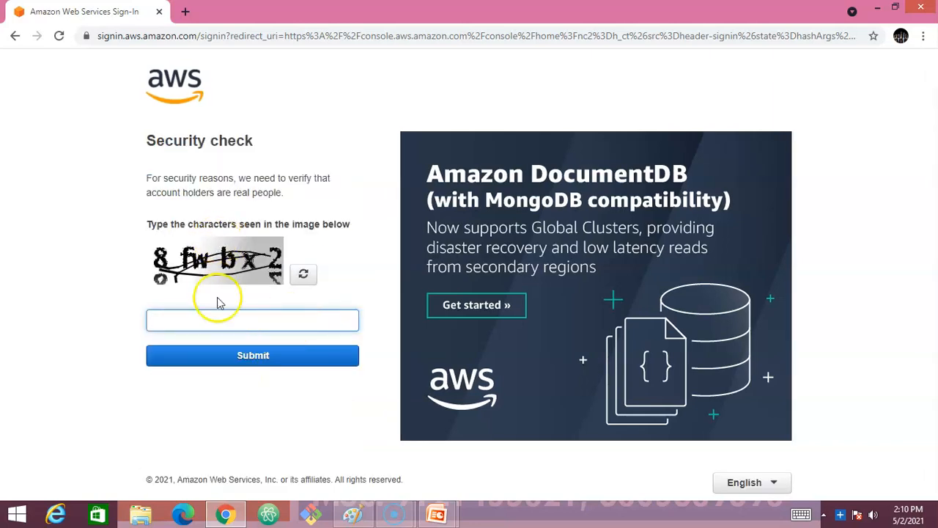
click(213, 321)
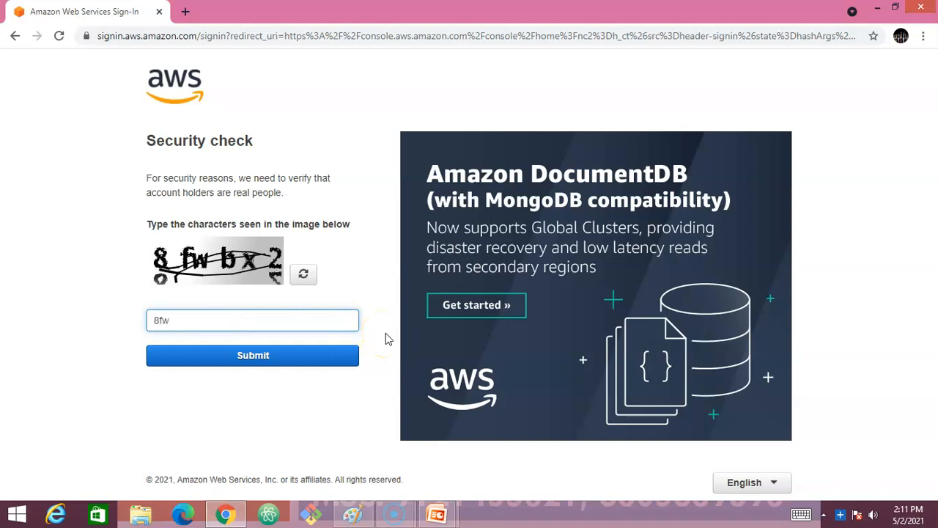
click(289, 356)
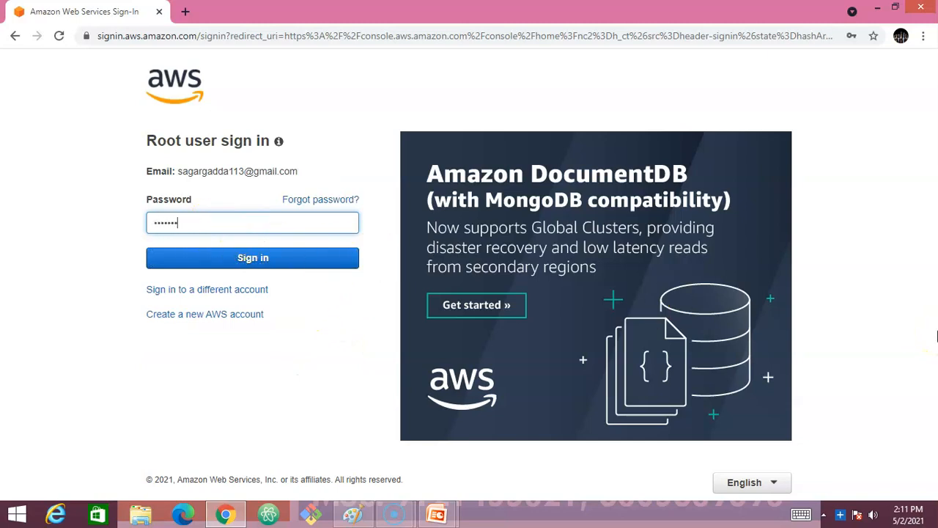
key(Return)
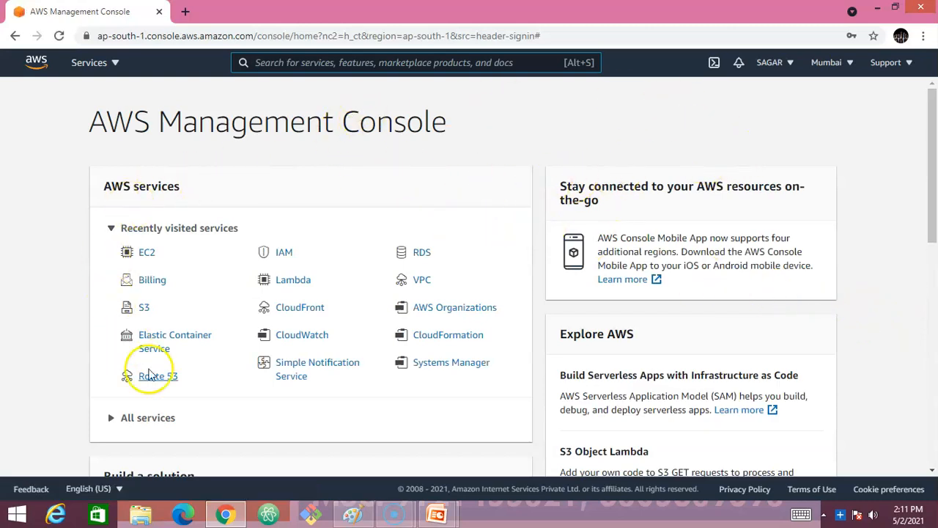
- Open EC2 from the Services menu's Compute section and check the active region
click(105, 67)
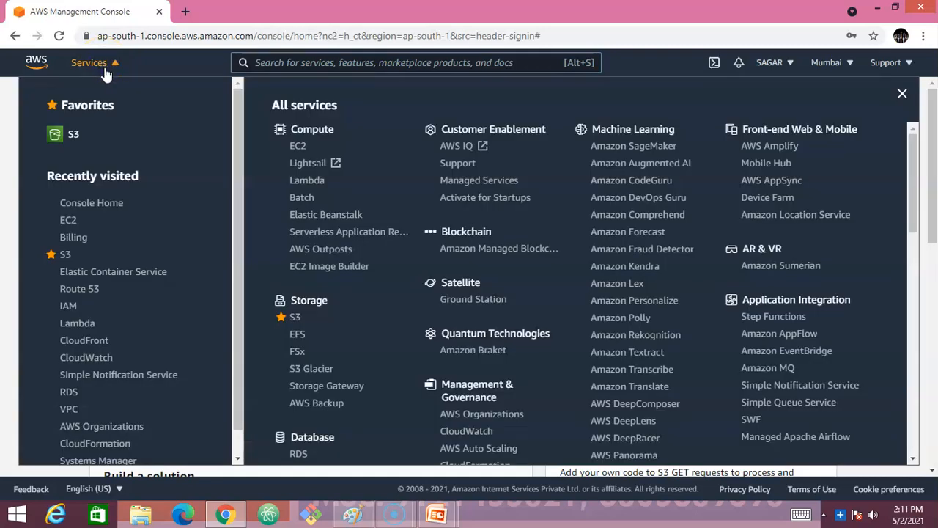
click(294, 127)
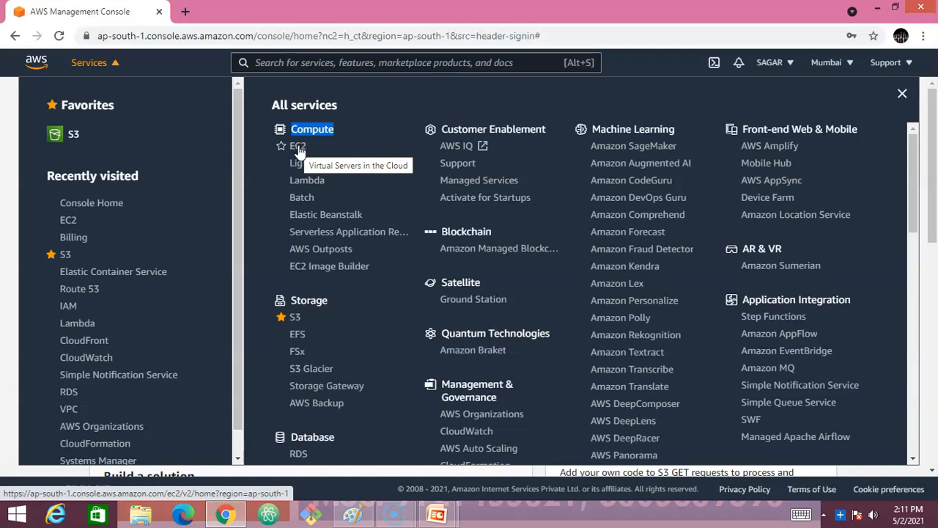
click(298, 147)
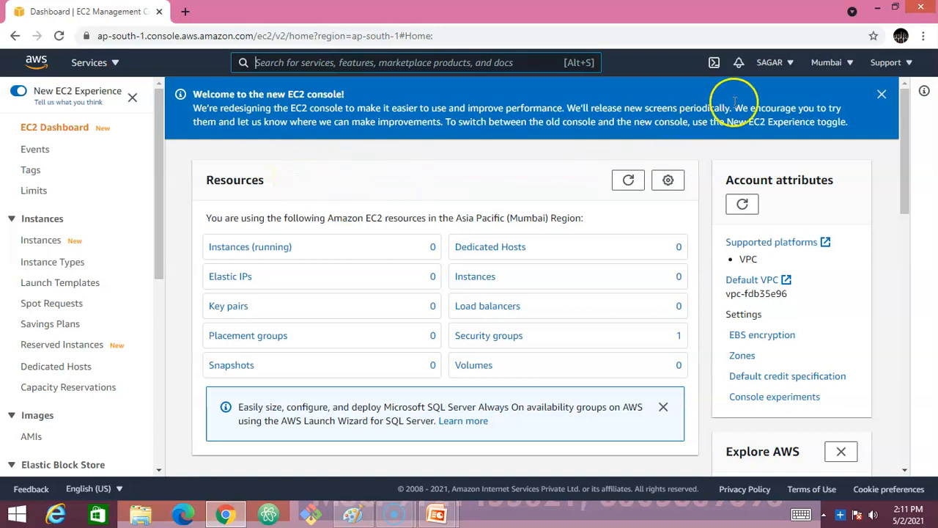
click(833, 64)
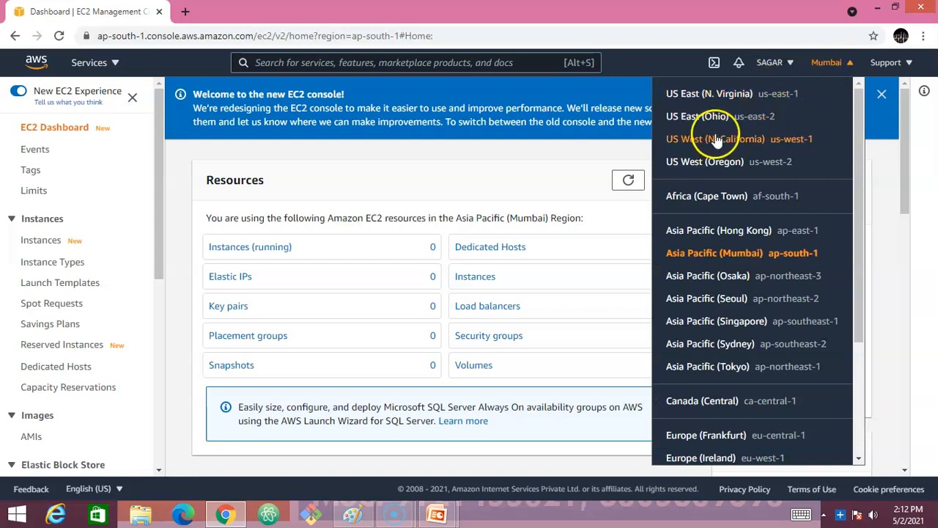
- Keep the Mumbai region, go to the Instances list, and start Launch instances
click(569, 167)
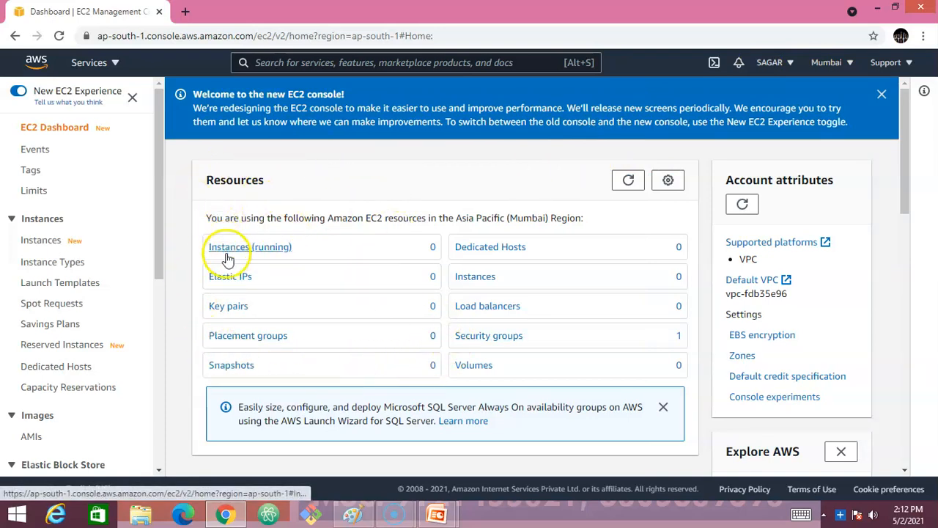
click(259, 176)
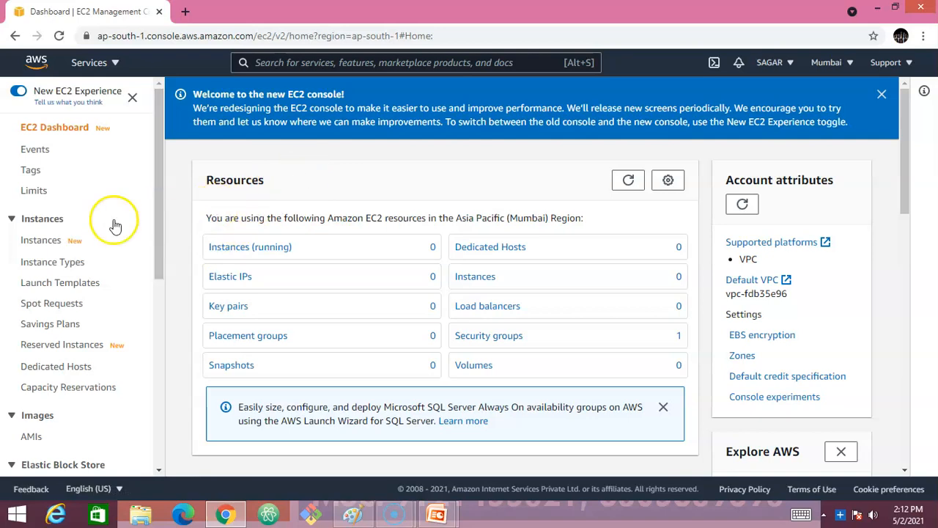
click(39, 244)
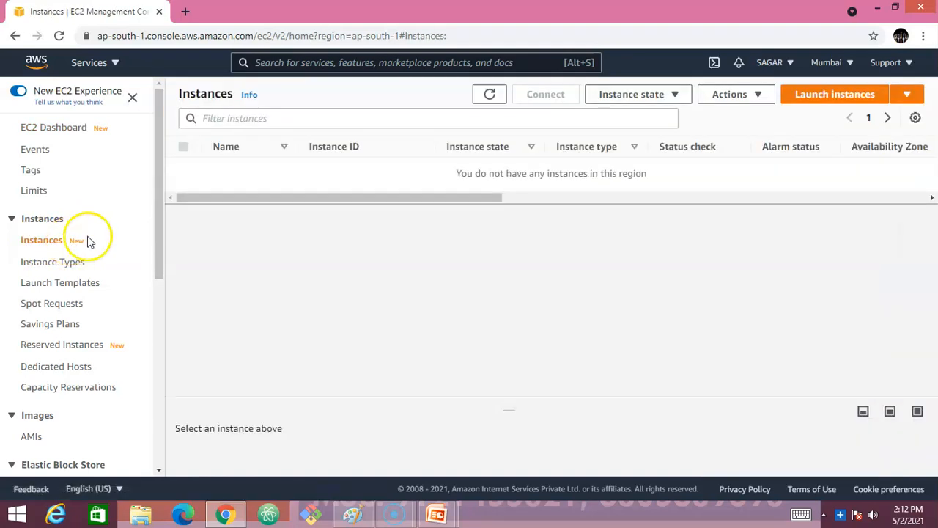
click(846, 102)
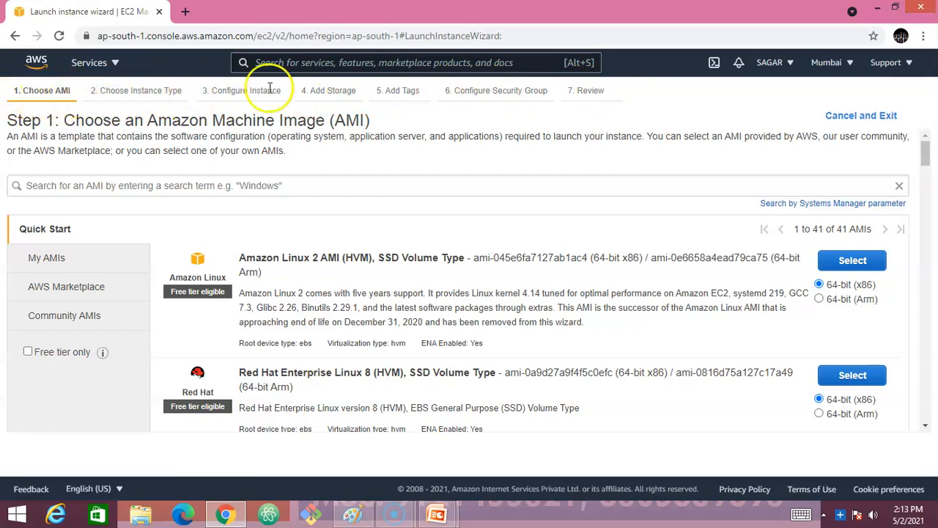
drag(583, 90, 610, 90)
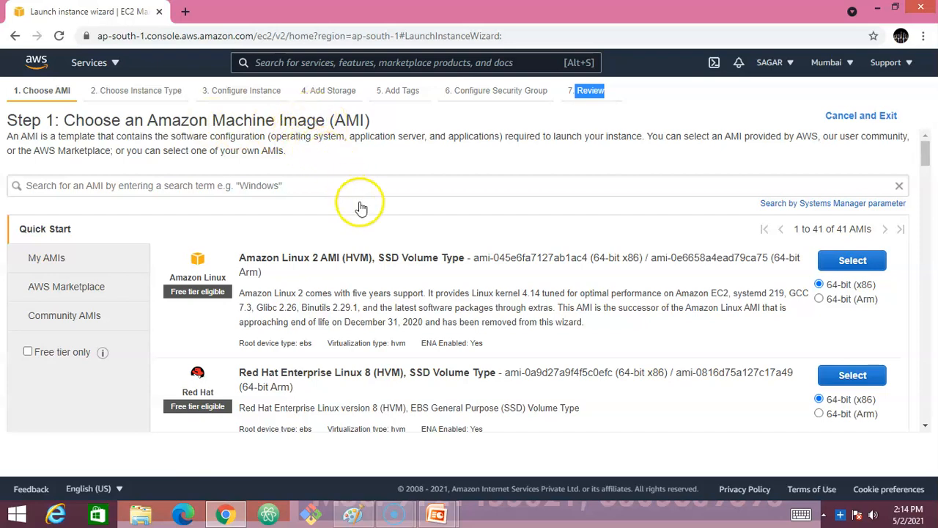
scroll(362, 213, down, 2)
- Scroll the Quick Start AMI list to Ubuntu Server 20.04 LTS (HVM), SSD Volume Type
scroll(293, 197, up, 2)
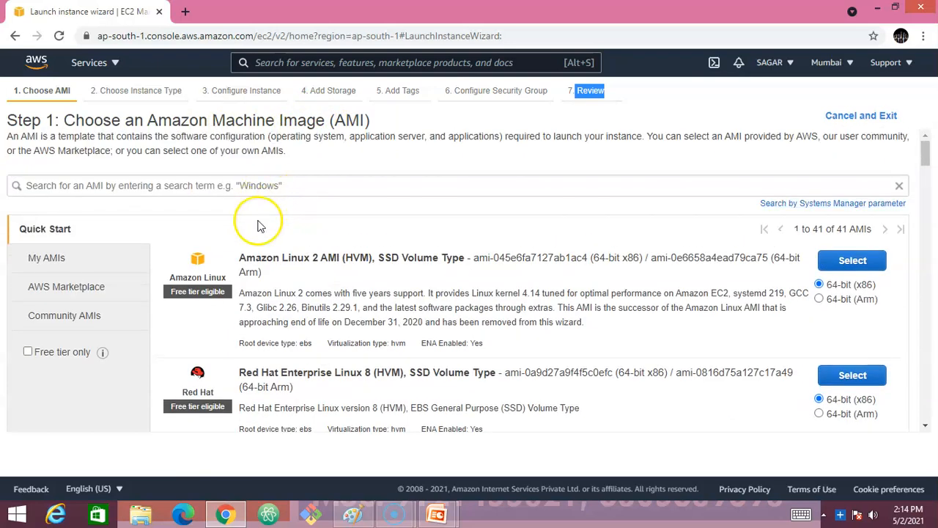
scroll(310, 257, down, 3)
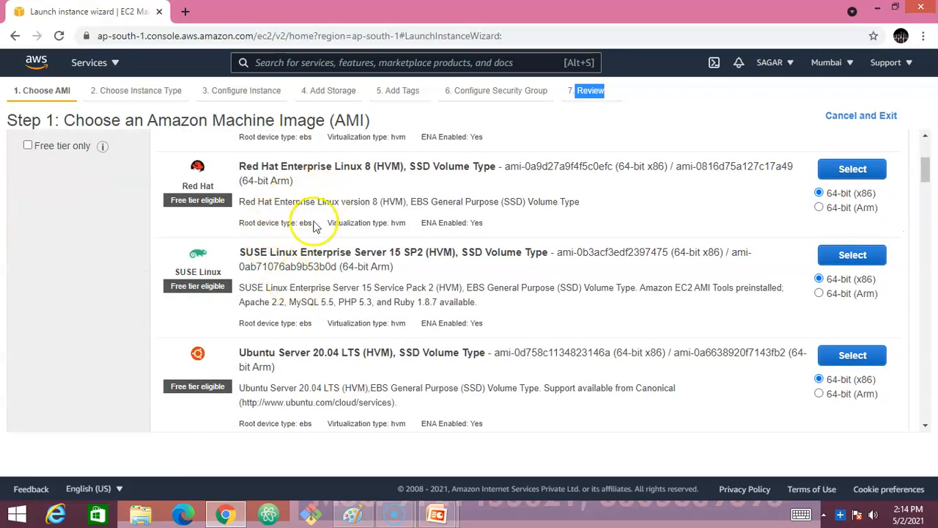
scroll(297, 264, down, 1)
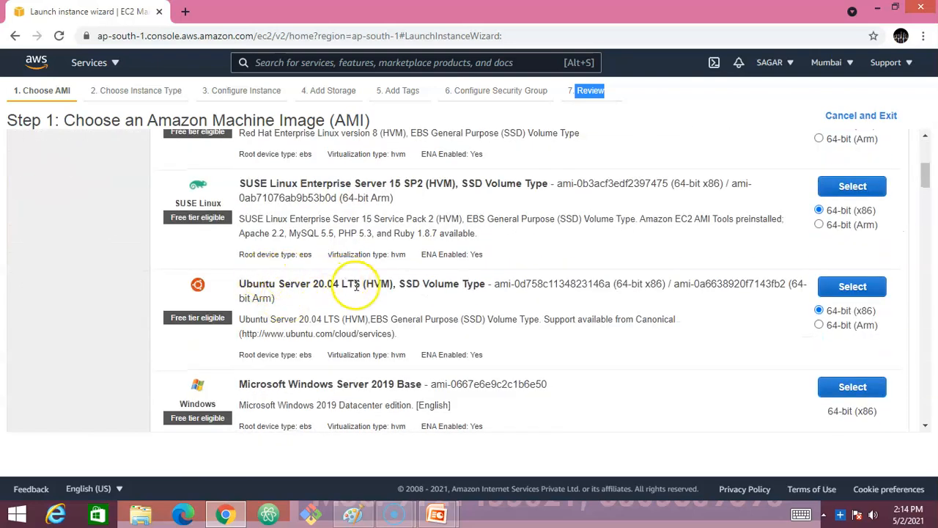
drag(226, 284, 356, 284)
click(304, 290)
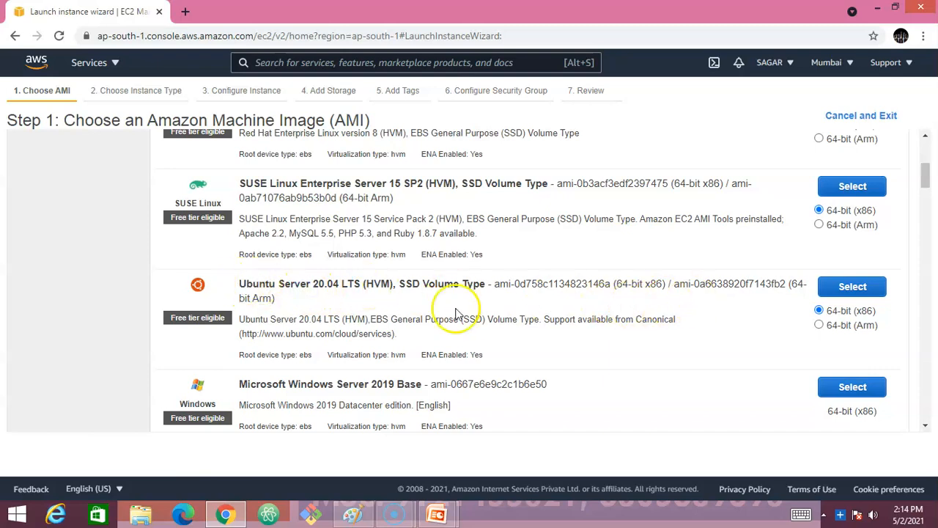
scroll(189, 308, up, 5)
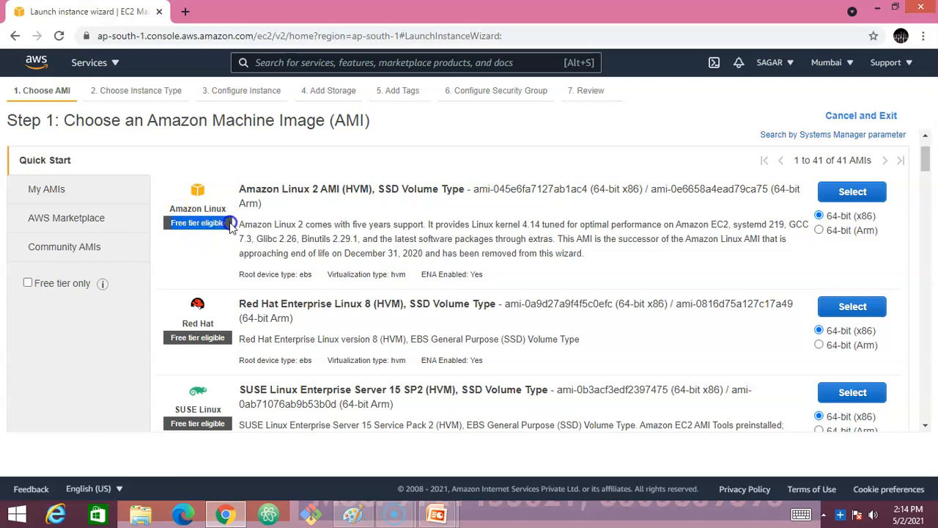
scroll(220, 314, down, 3)
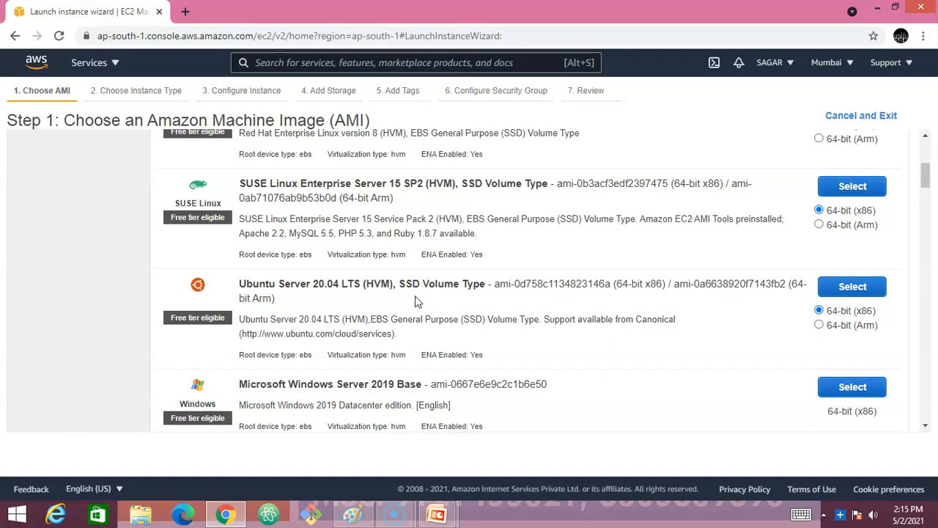
click(439, 306)
scroll(293, 293, up, 2)
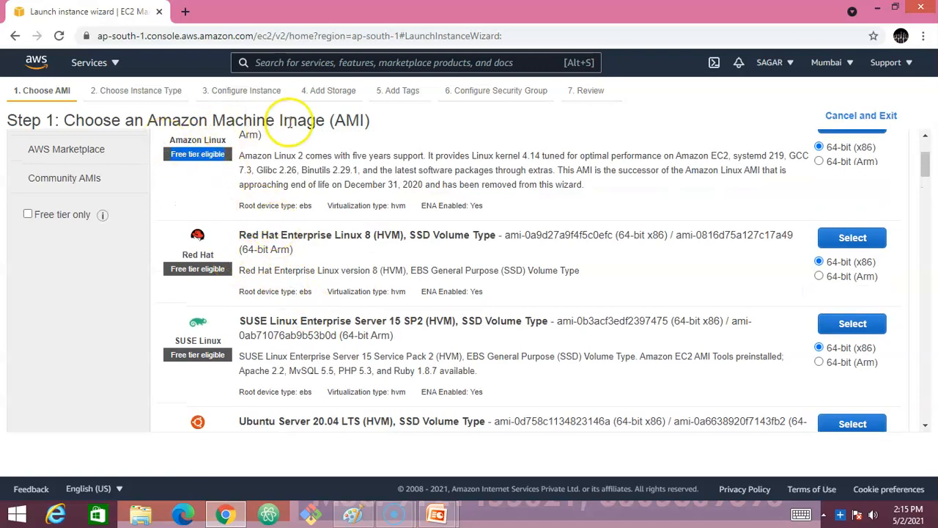
scroll(315, 231, down, 2)
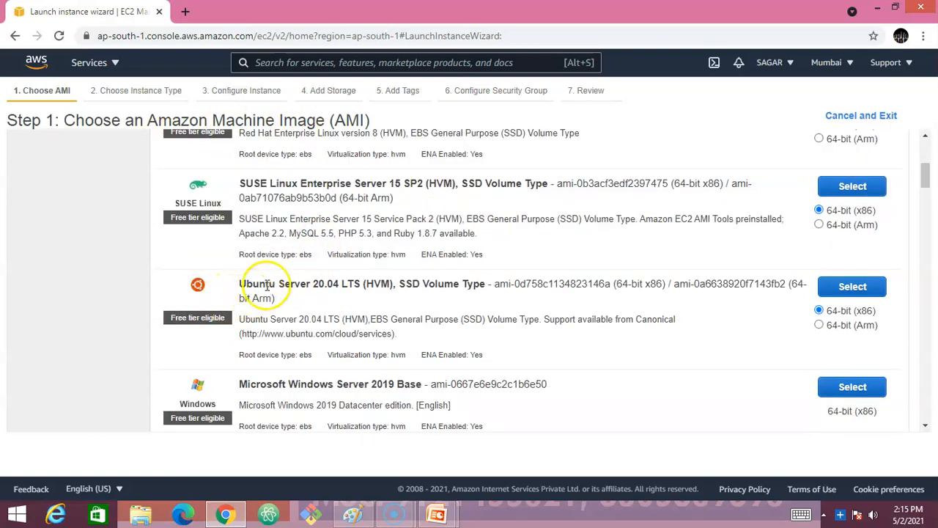
- Select the Ubuntu Server 20.04 LTS image and compare t2.micro and t2.small memory
click(855, 288)
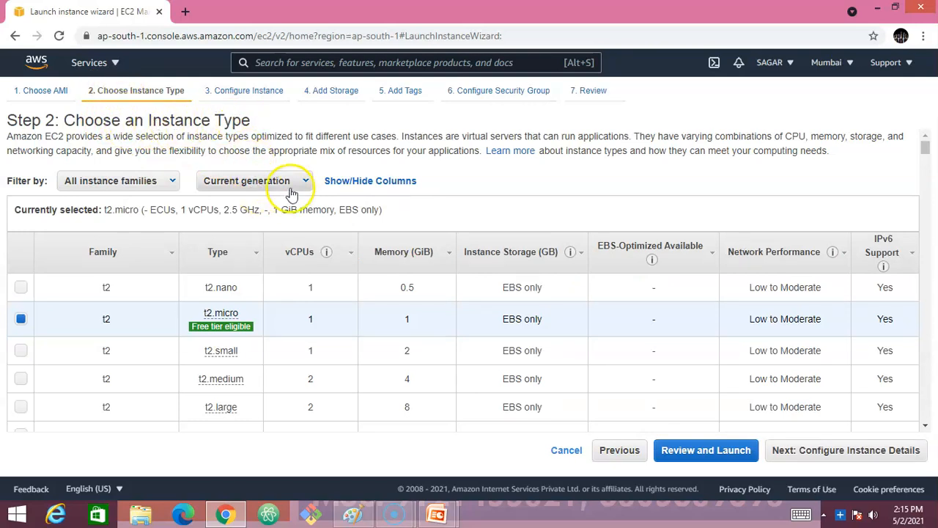
mouse_move(222, 322)
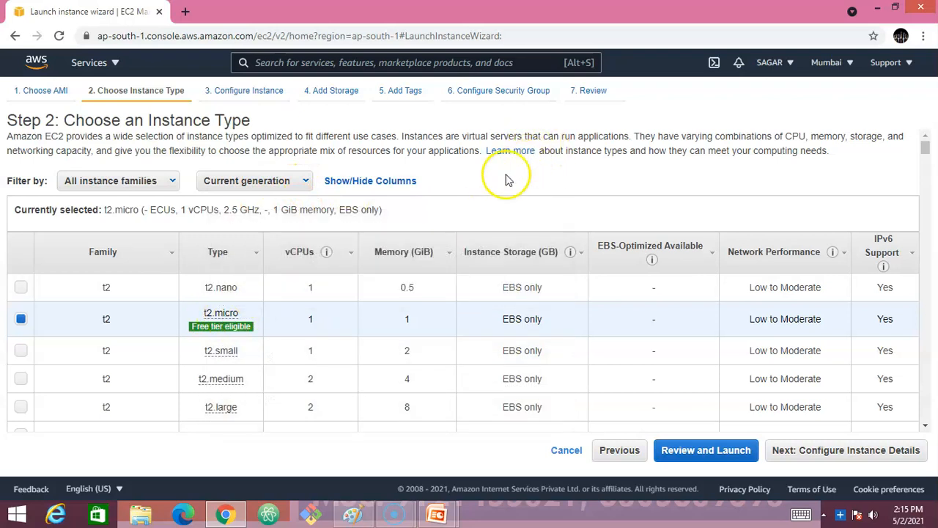
drag(405, 325, 415, 323)
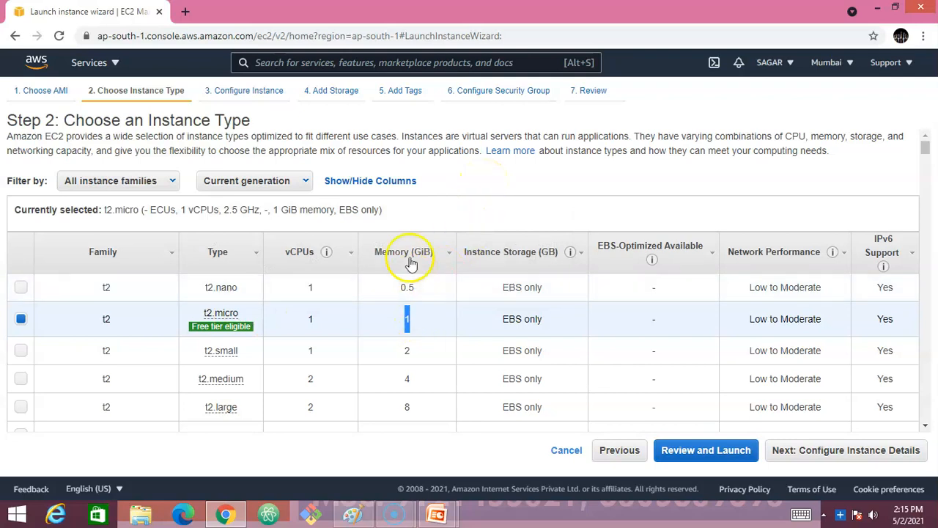
double_click(407, 351)
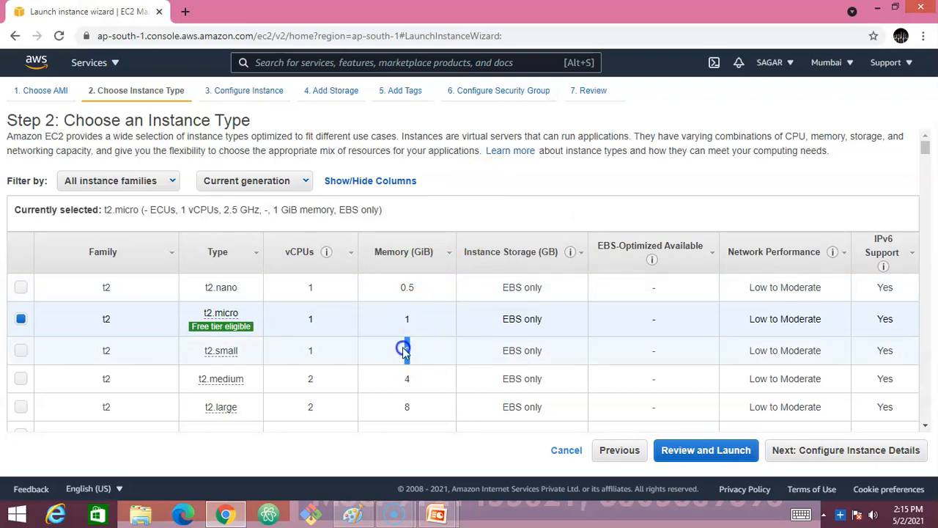
click(408, 378)
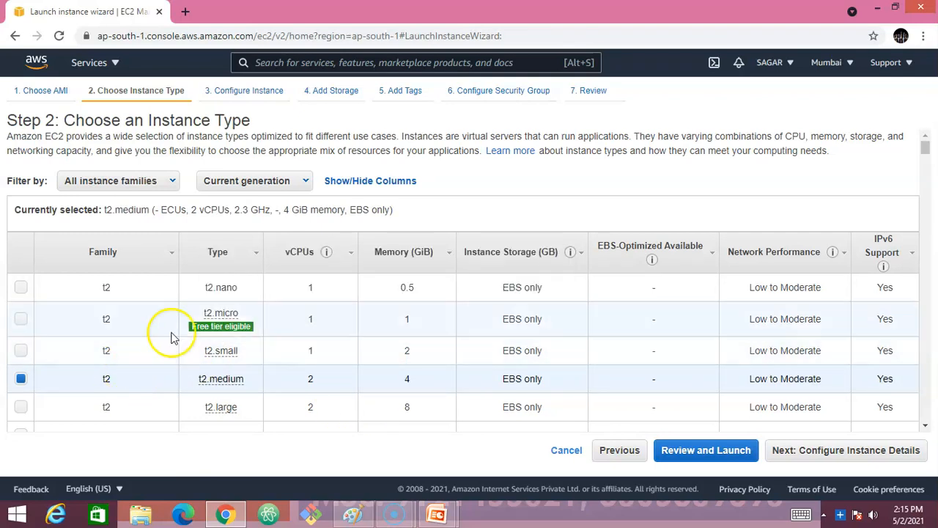
- Choose free-tier t2.micro, review the T2 and free-tier details, then continue to instance details
mouse_move(189, 327)
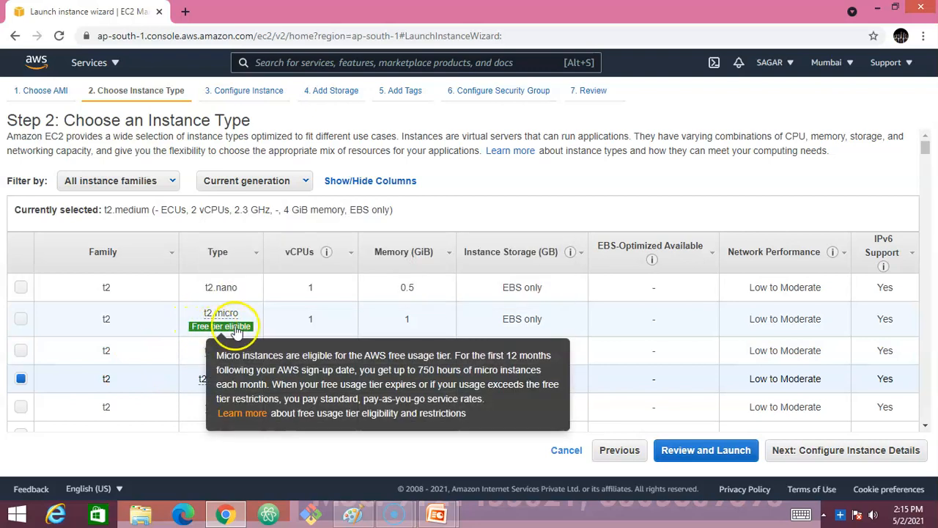
click(20, 319)
mouse_move(234, 330)
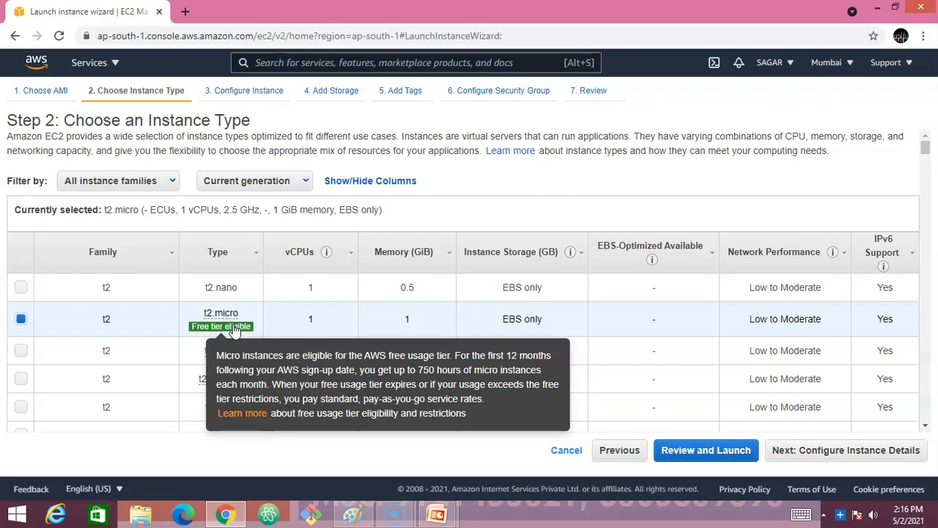
click(220, 314)
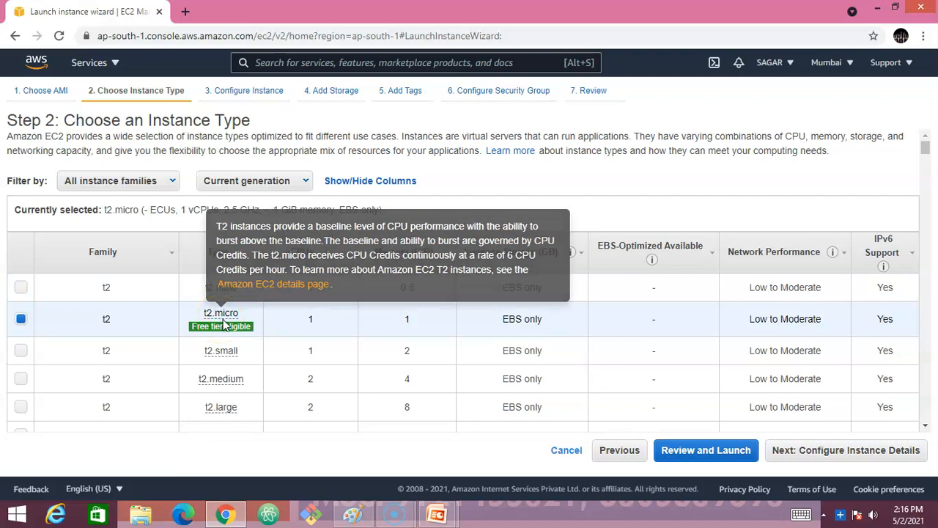
click(227, 327)
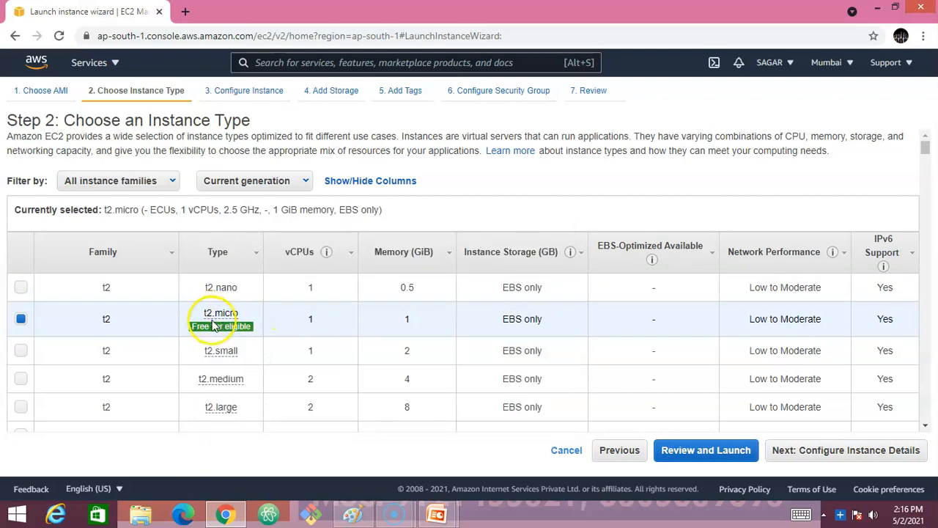
click(850, 453)
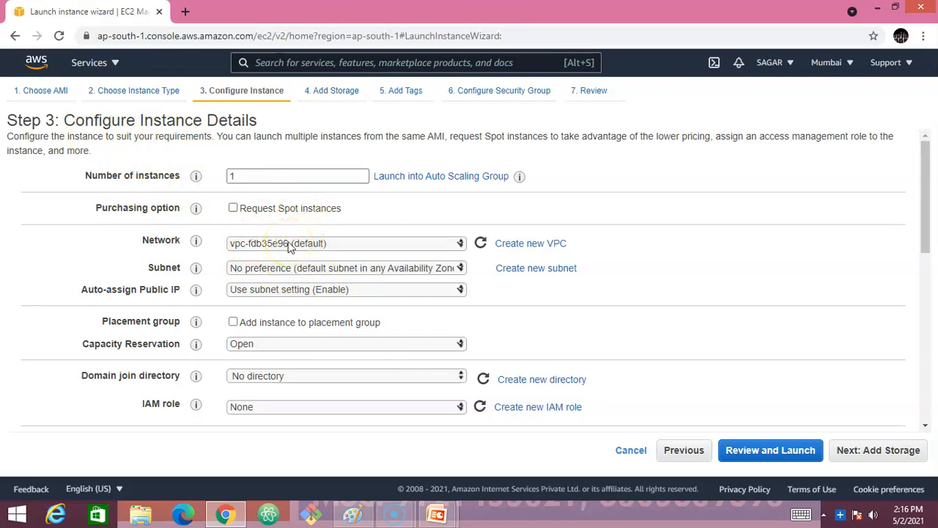
- Leave the default Network, Subnet, Auto-assign Public IP and Advanced Details, then proceed to Add Storage
drag(138, 241, 180, 239)
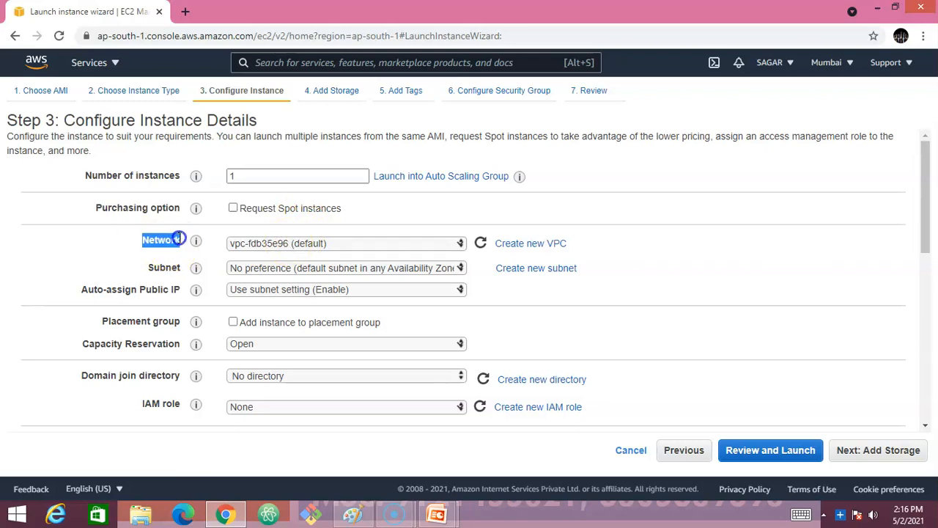
drag(147, 267, 180, 267)
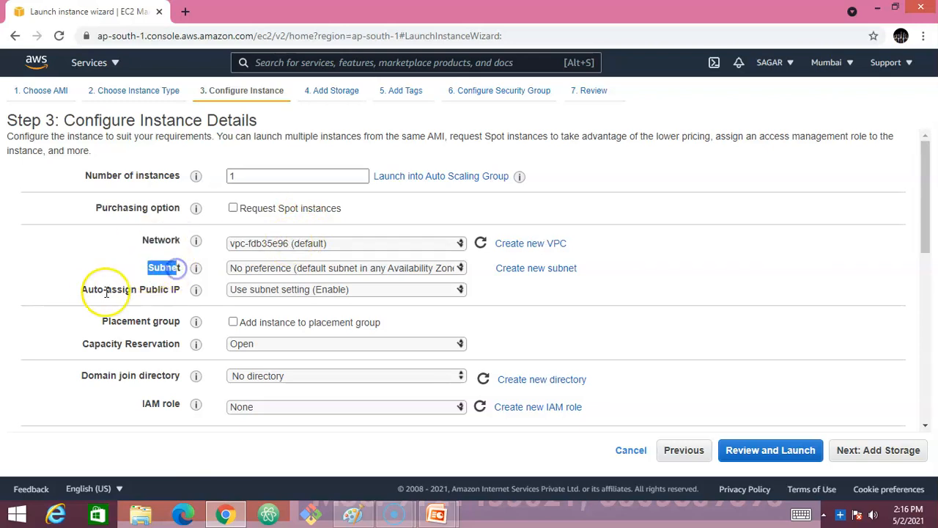
drag(87, 290, 180, 289)
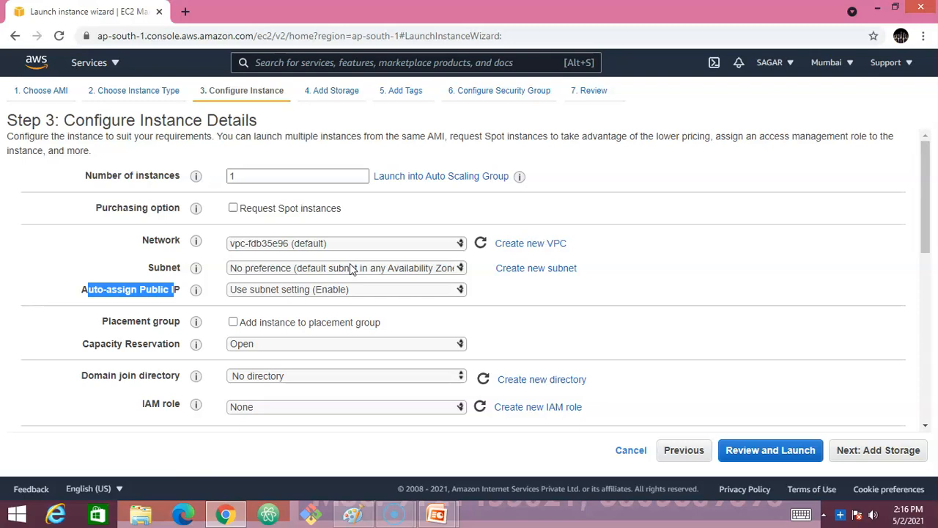
scroll(293, 301, down, 3)
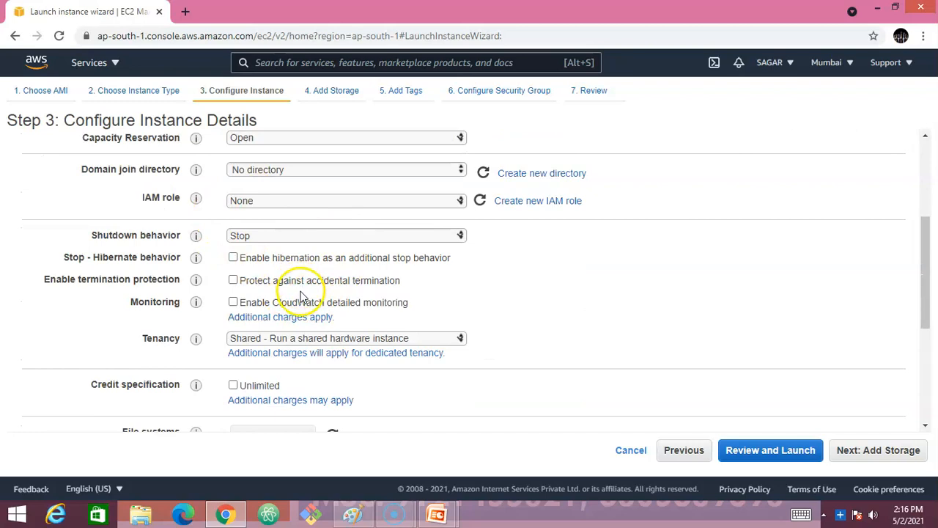
scroll(293, 271, up, 2)
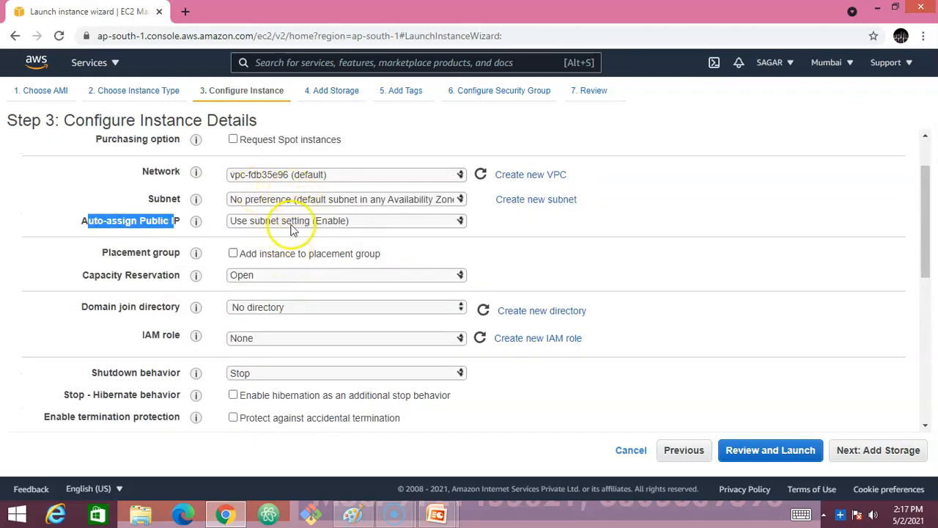
scroll(268, 220, up, 1)
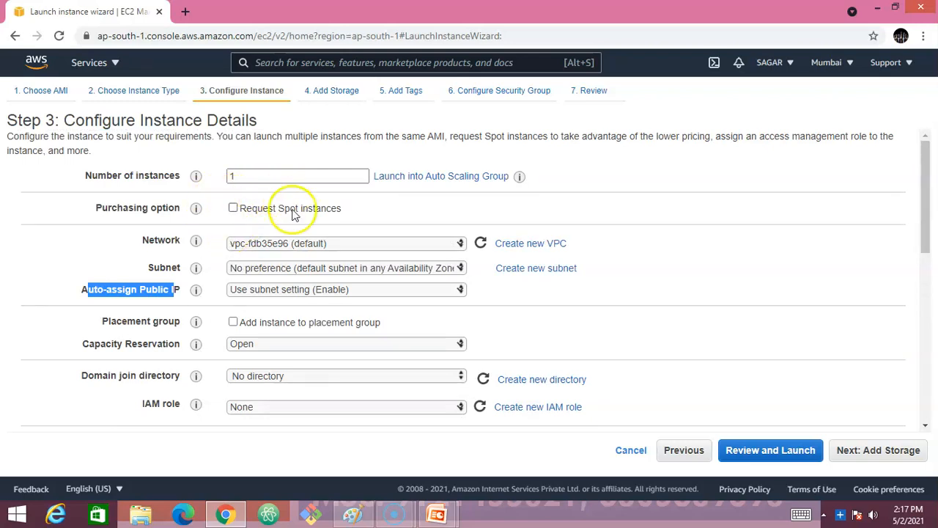
scroll(314, 241, down, 5)
scroll(309, 264, down, 2)
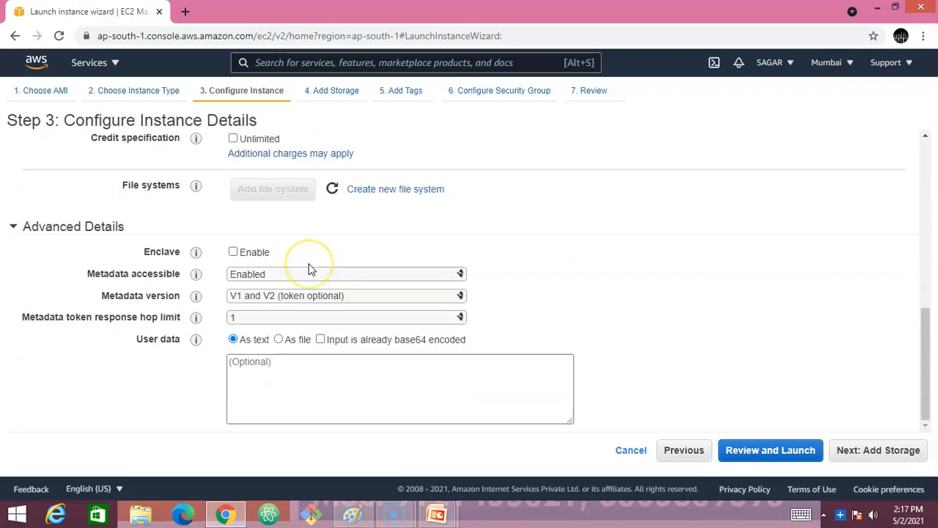
scroll(310, 269, up, 8)
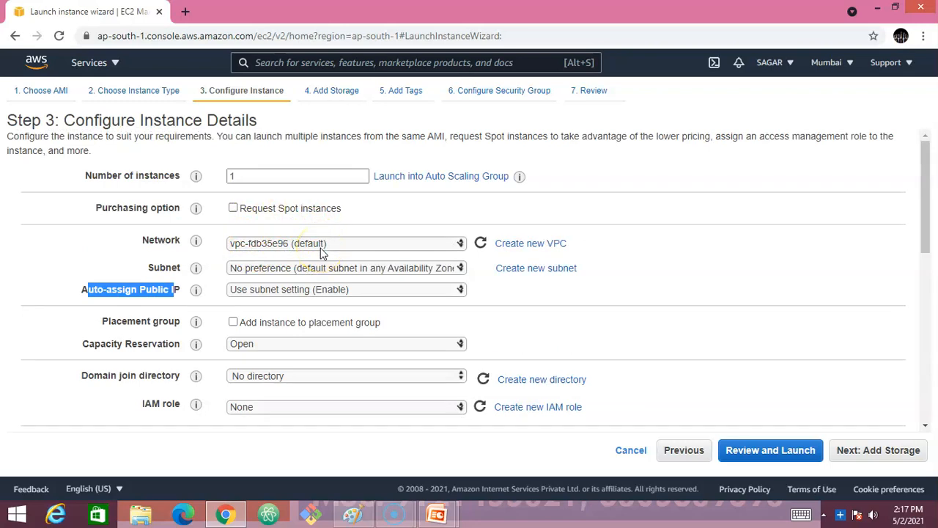
scroll(320, 253, down, 3)
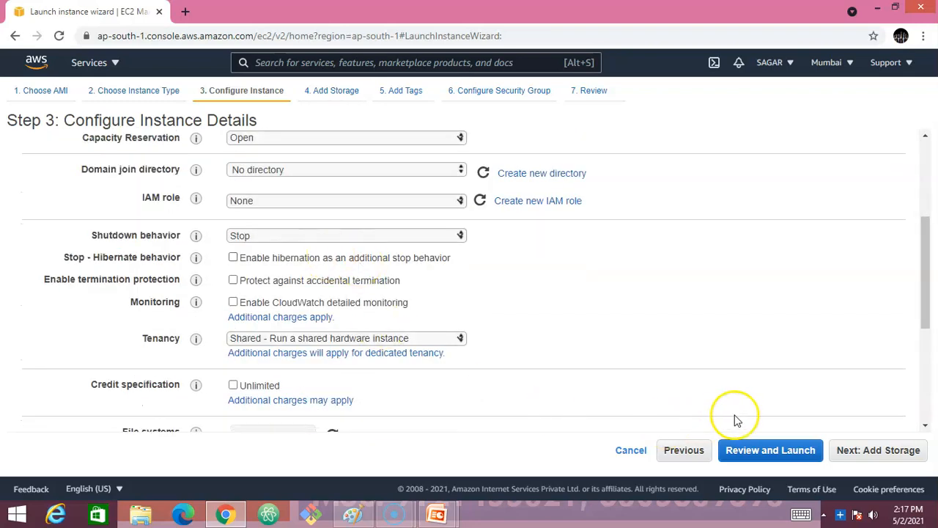
click(872, 456)
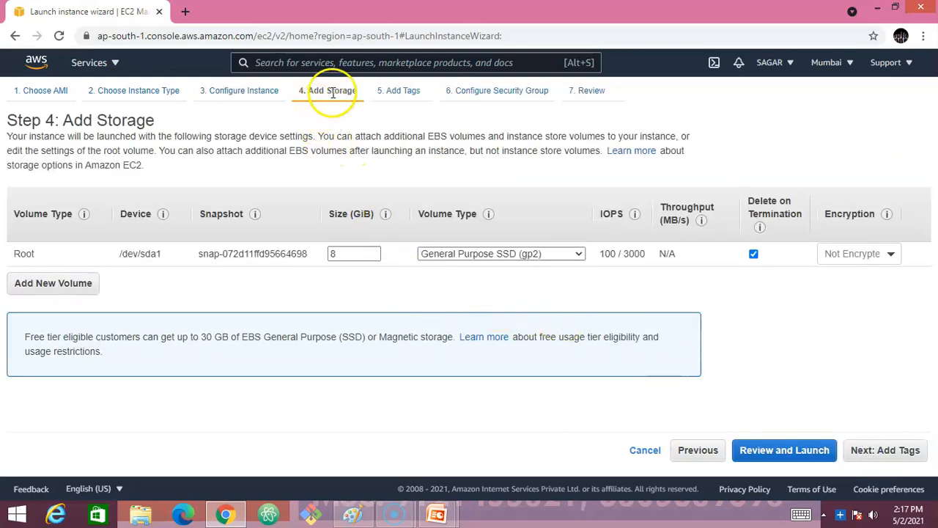
- Leave the root volume size at 8 GiB and proceed to Add Tags
click(340, 253)
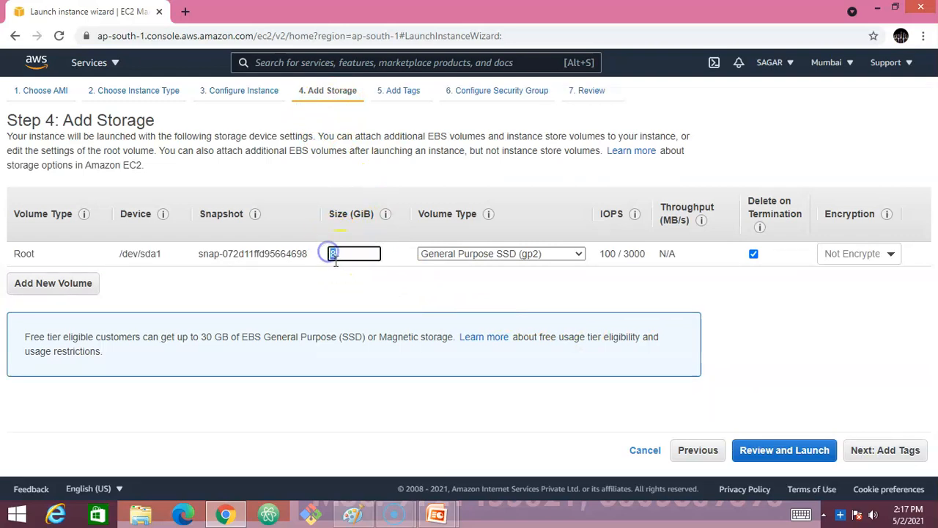
drag(331, 254, 351, 267)
click(347, 261)
drag(330, 253, 349, 260)
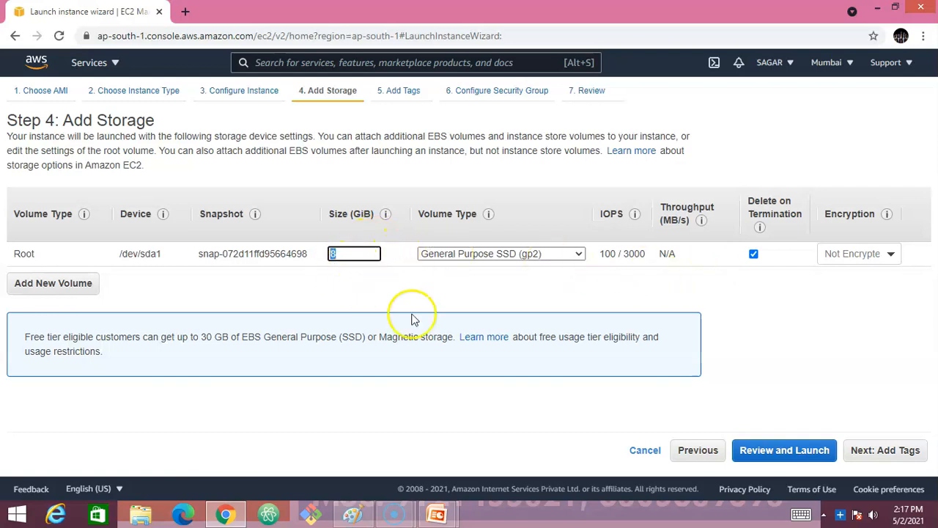
click(889, 449)
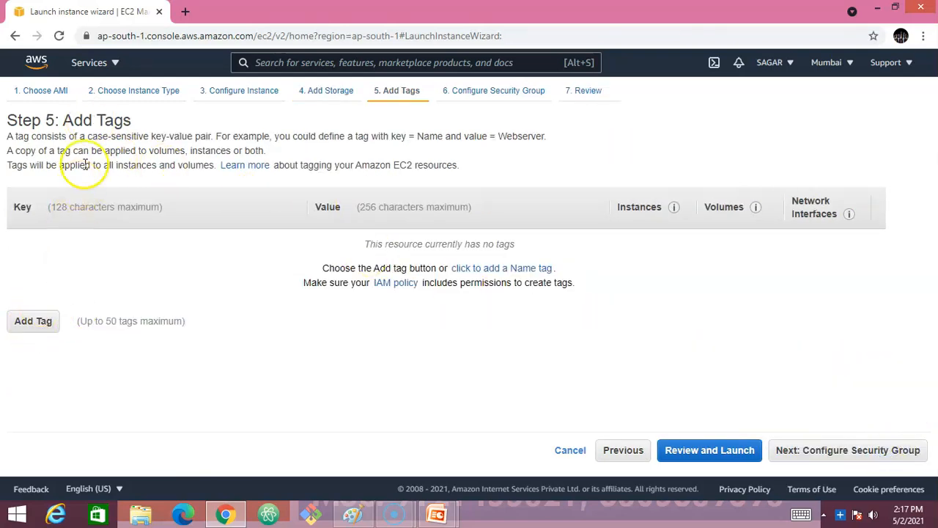
- Add a tag with key Name and value FirstEC2Instance, then proceed to Configure Security Group
click(36, 326)
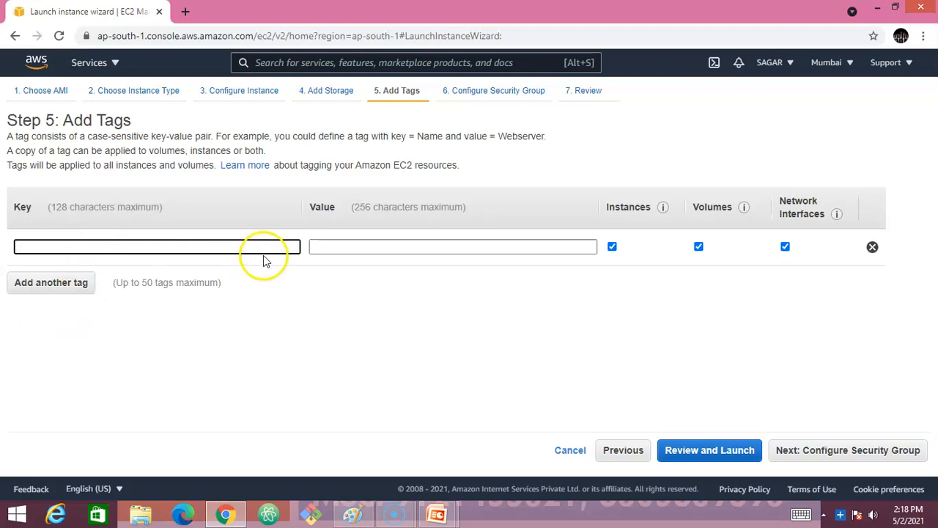
text(Name)
key(Tab)
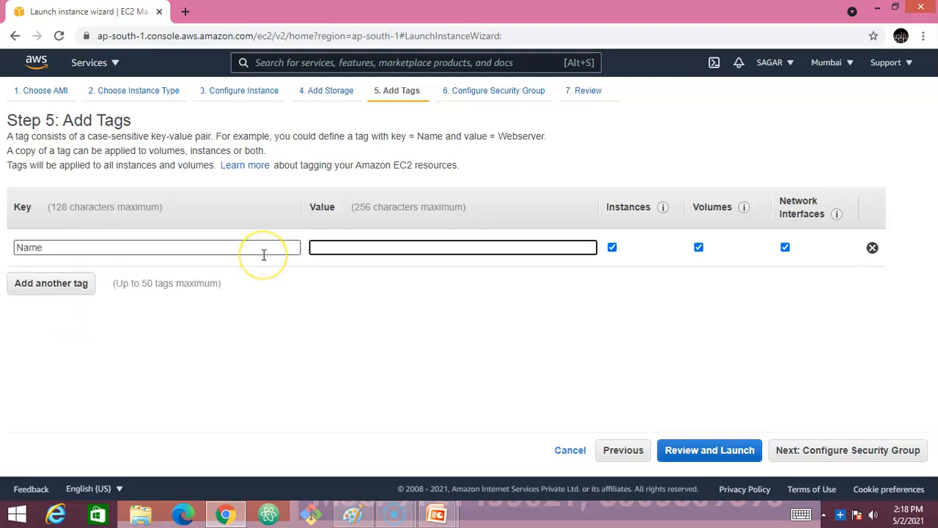
text(FirstEC@)
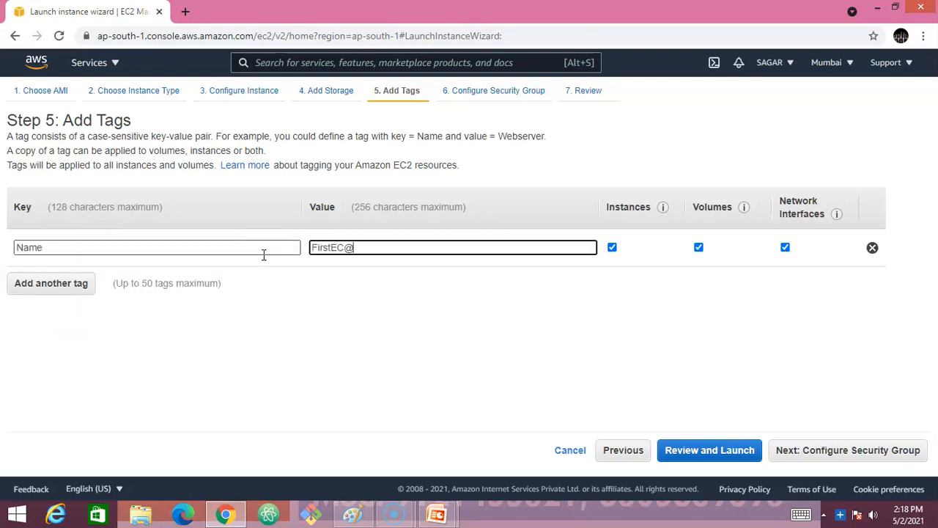
key(BackSpace)
text(2Instance)
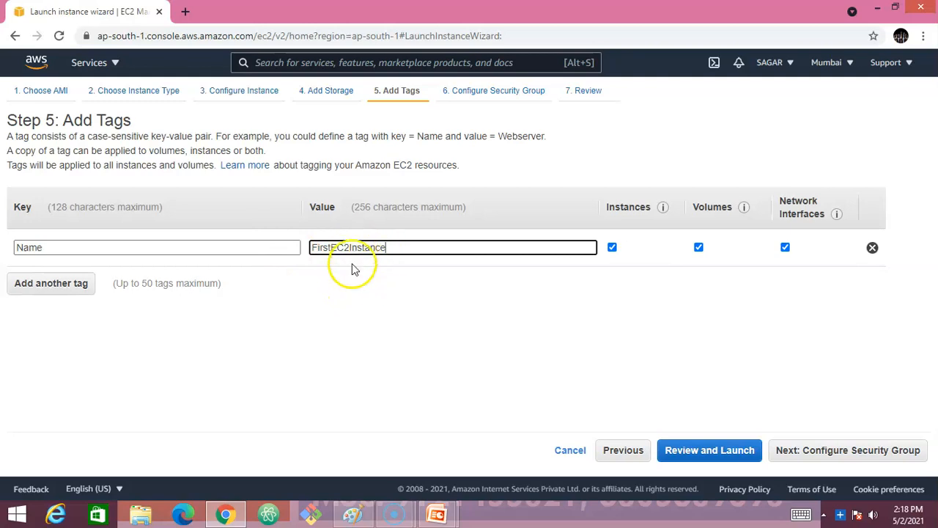
click(854, 453)
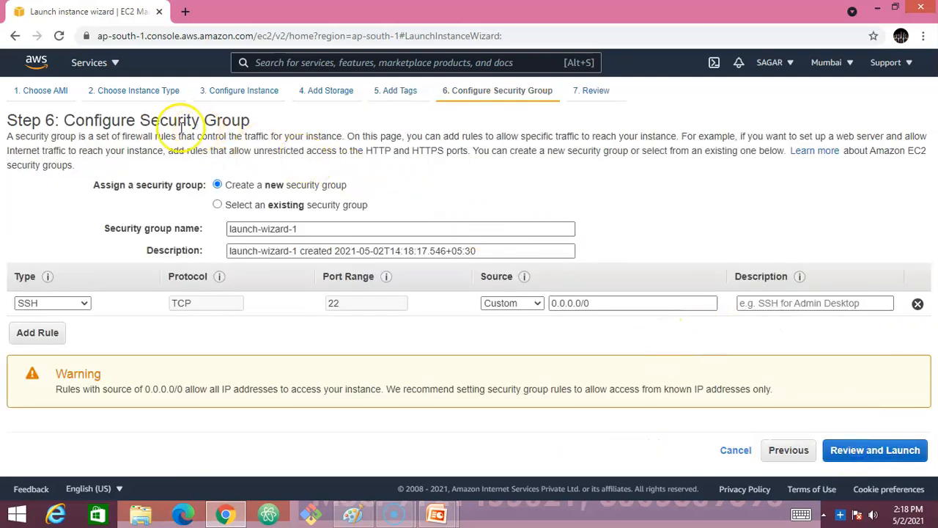
- Name the security group AllowAll, replace its description, and change the rule type to All traffic
mouse_move(139, 120)
mouse_down()
mouse_move(238, 120)
mouse_move(141, 126)
mouse_up()
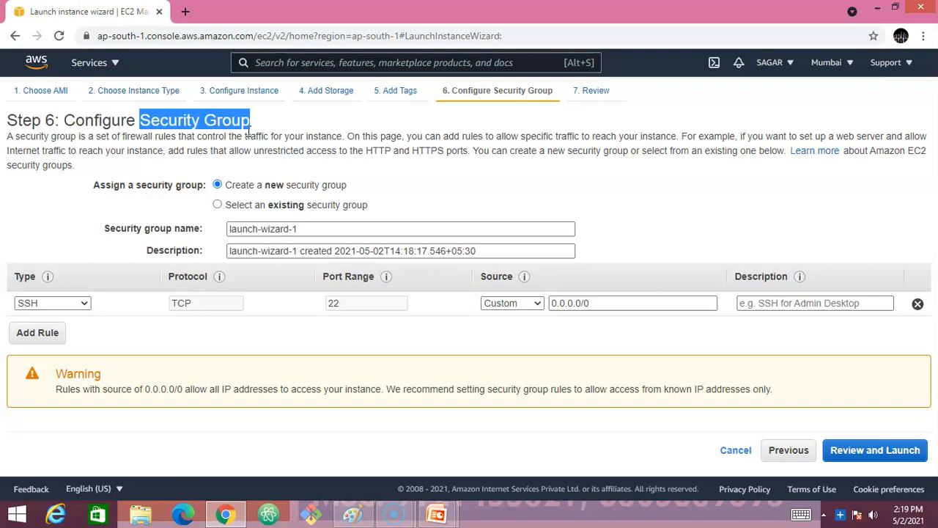
click(253, 157)
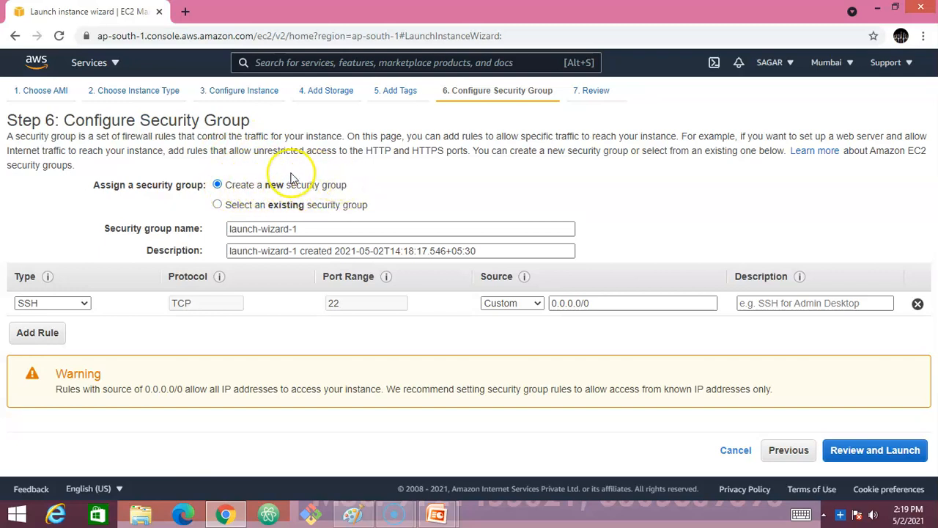
drag(297, 229, 227, 232)
text(AllowAll)
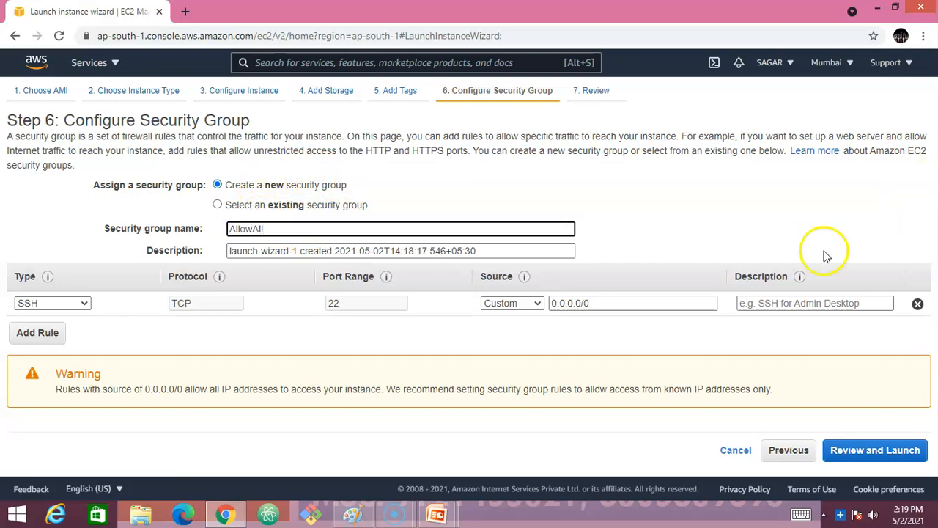
drag(478, 251, 224, 251)
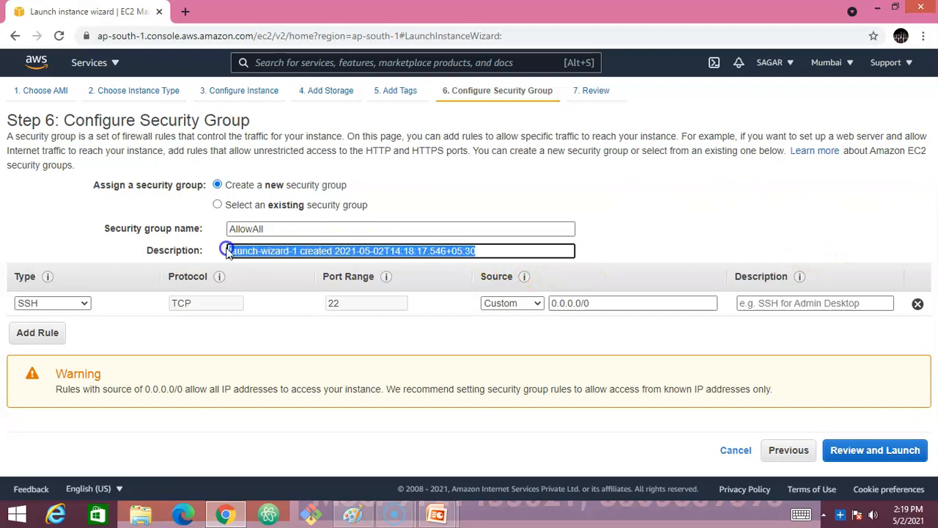
text(AllowAll)
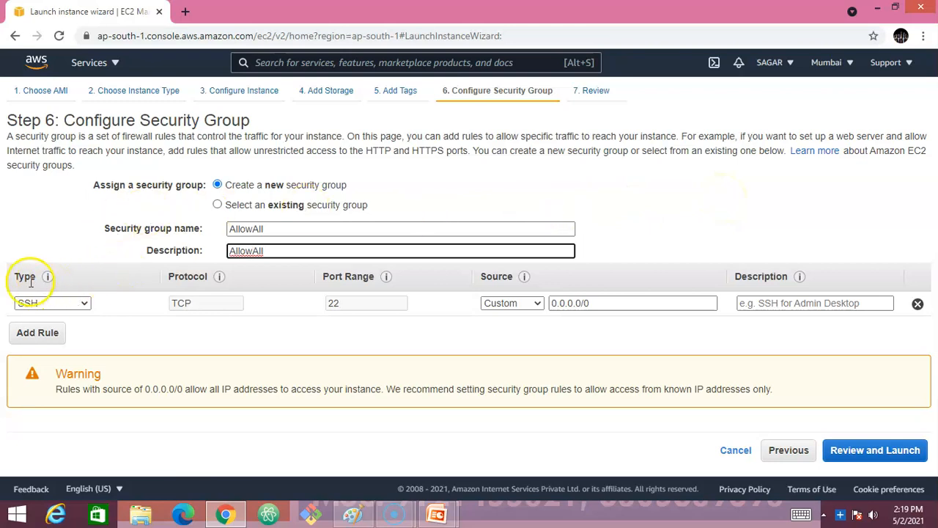
click(66, 305)
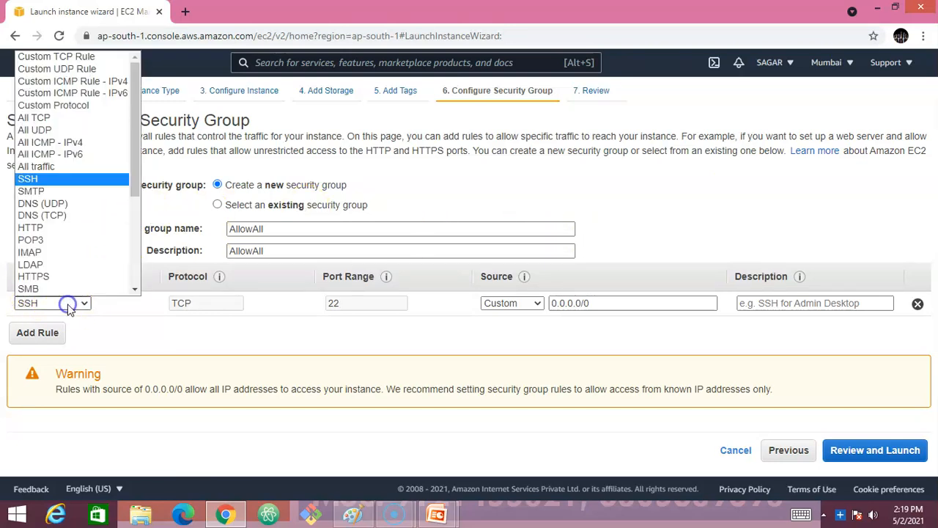
click(42, 167)
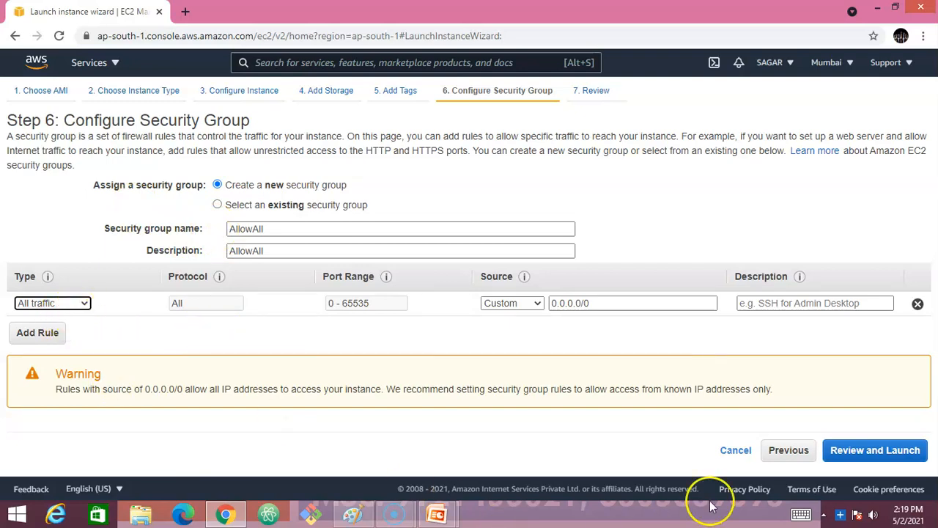
- Review the Ubuntu 20.04 t2.micro settings on the Step 7 review page and launch it
click(885, 455)
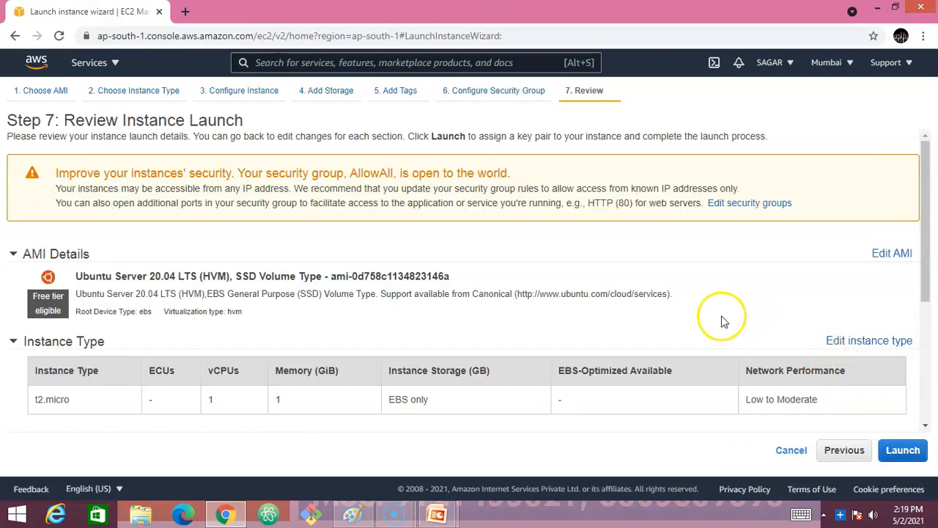
scroll(643, 314, down, 3)
scroll(643, 315, up, 3)
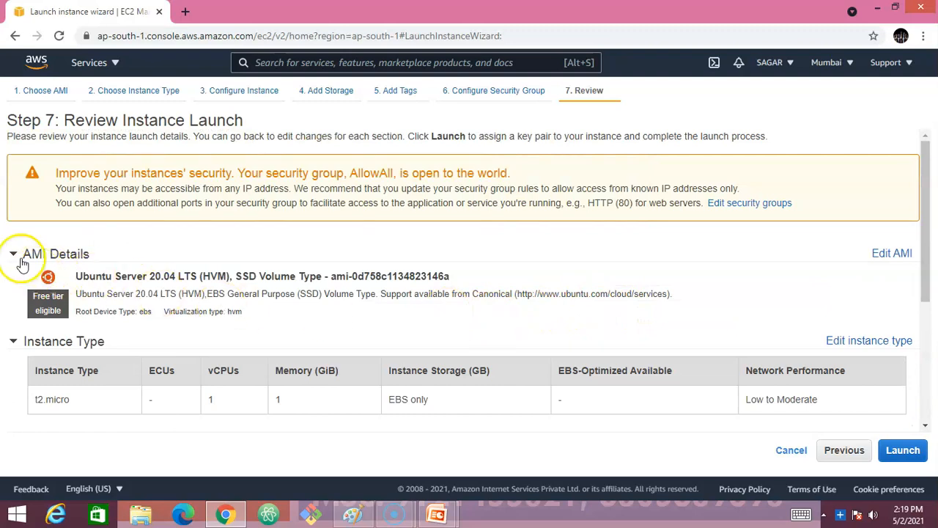
scroll(49, 241, down, 3)
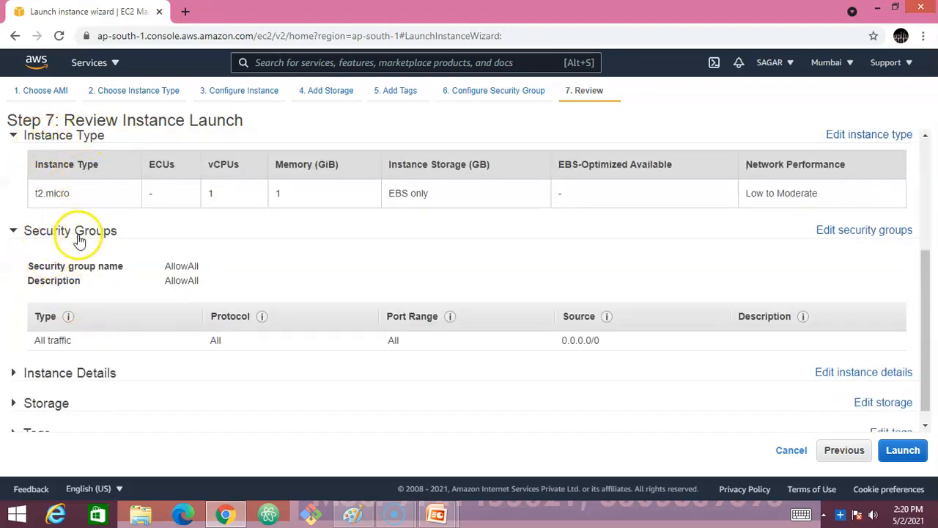
scroll(95, 329, down, 1)
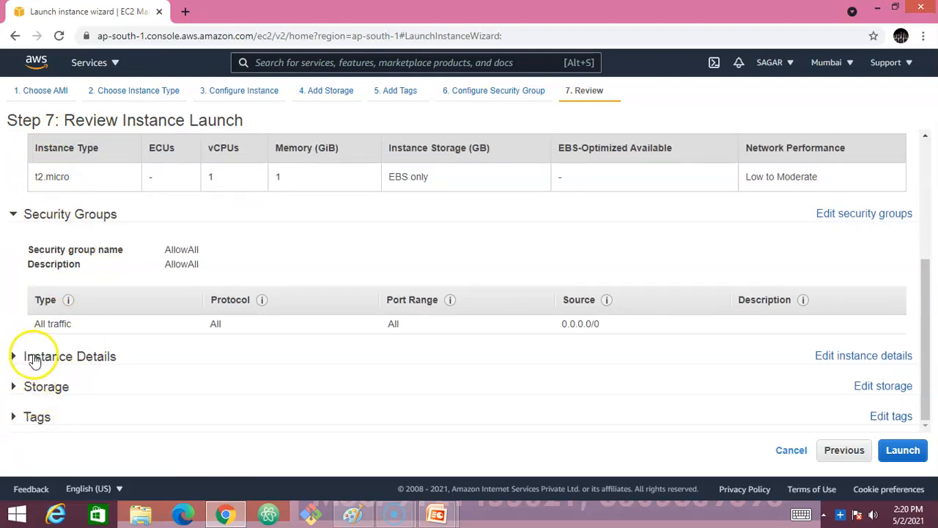
scroll(142, 242, up, 3)
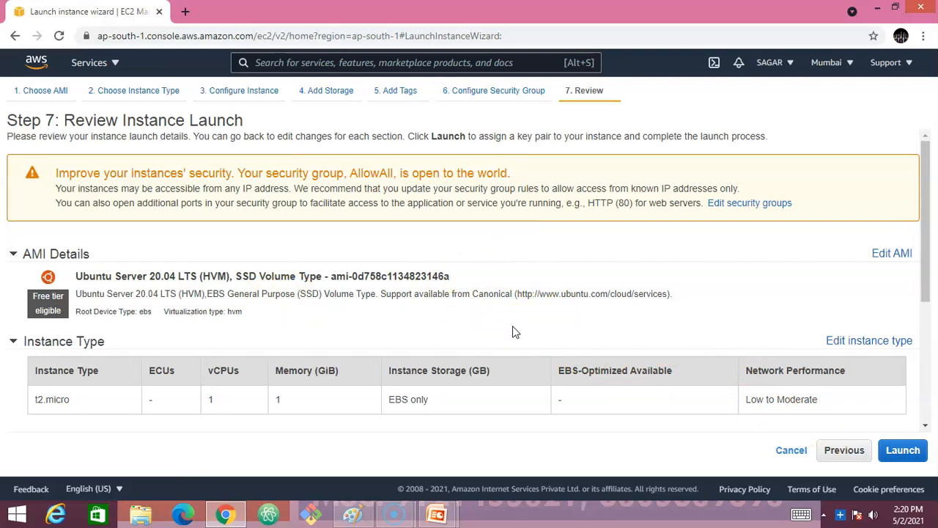
scroll(579, 345, down, 2)
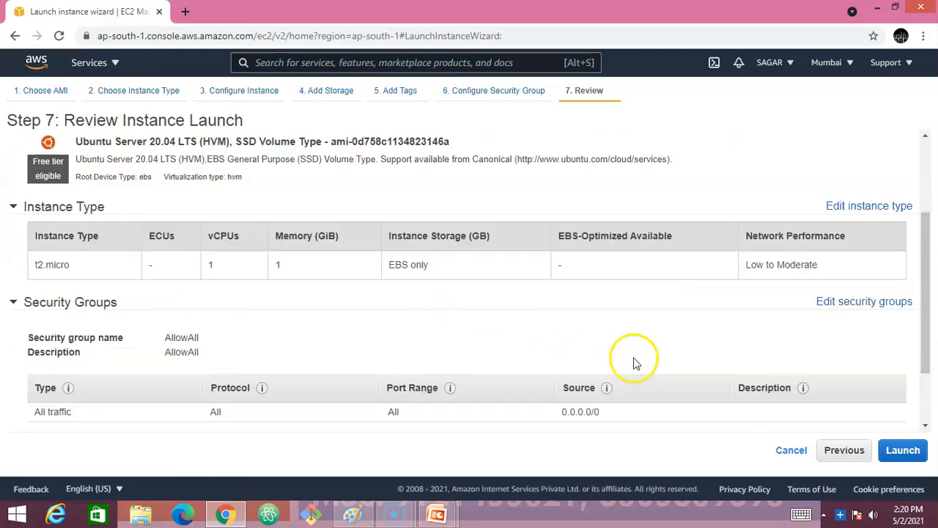
click(906, 452)
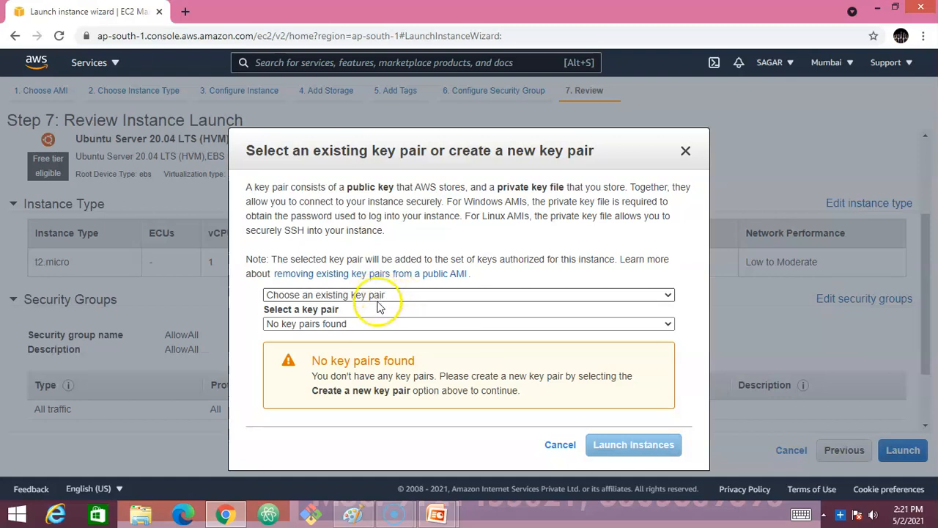
- Create a new key pair, give it a name, and download its private .pem key file
click(387, 296)
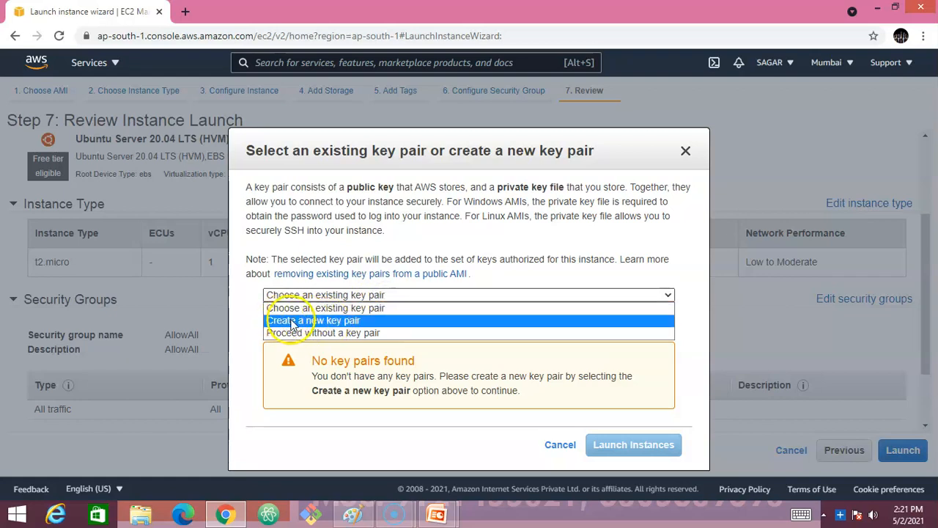
click(361, 296)
click(361, 295)
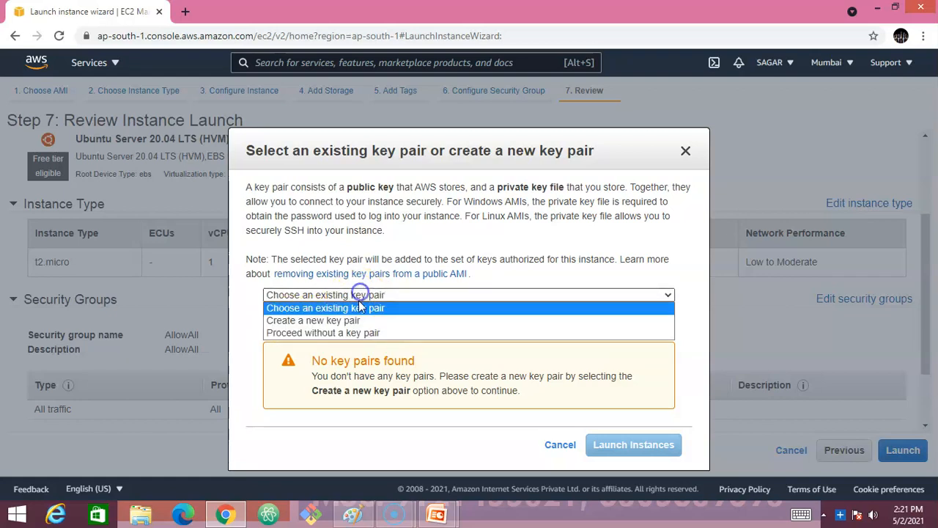
click(337, 325)
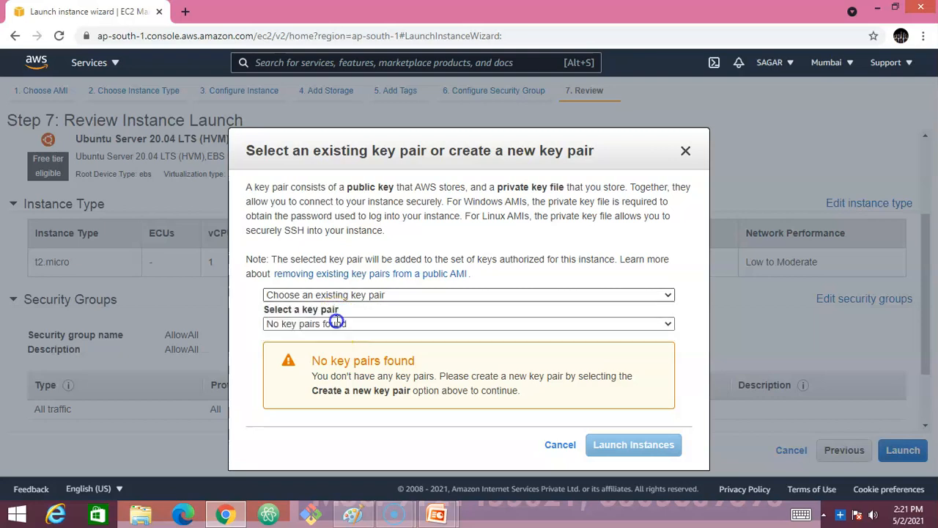
click(280, 323)
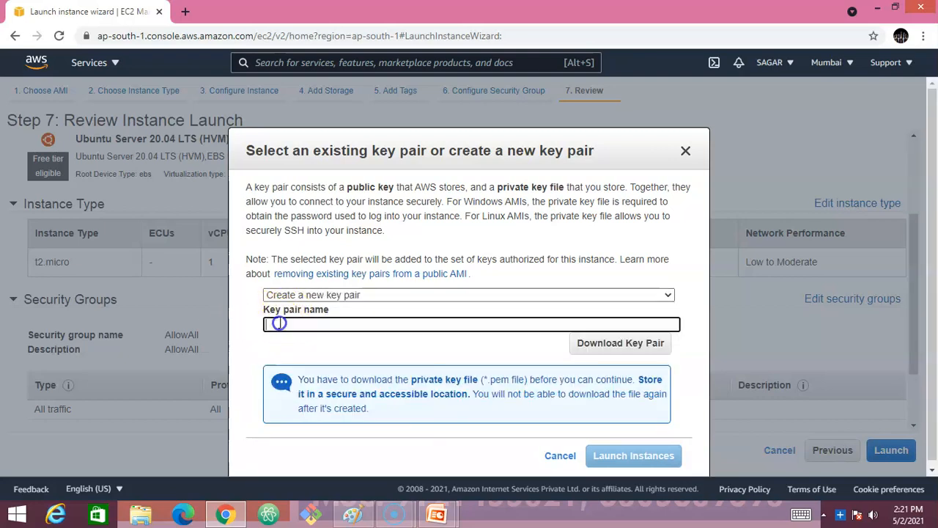
text(sagargenesso)
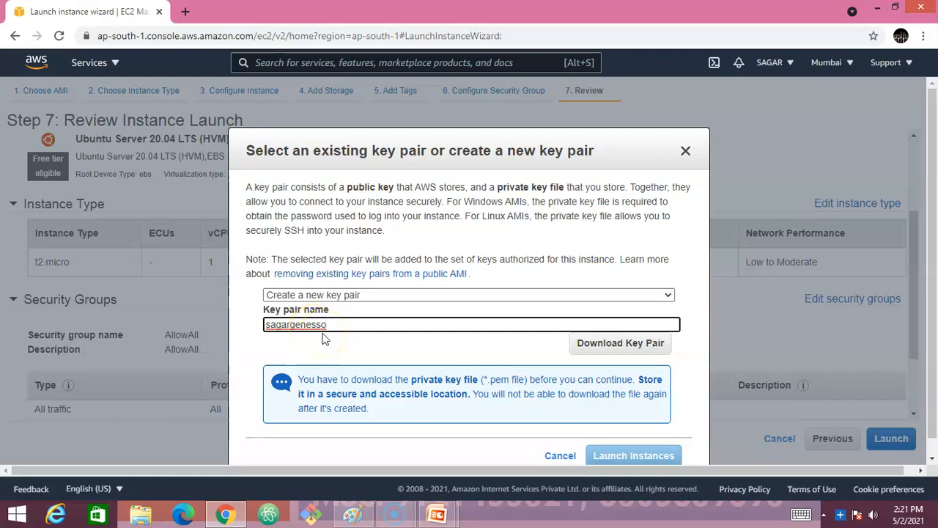
click(626, 349)
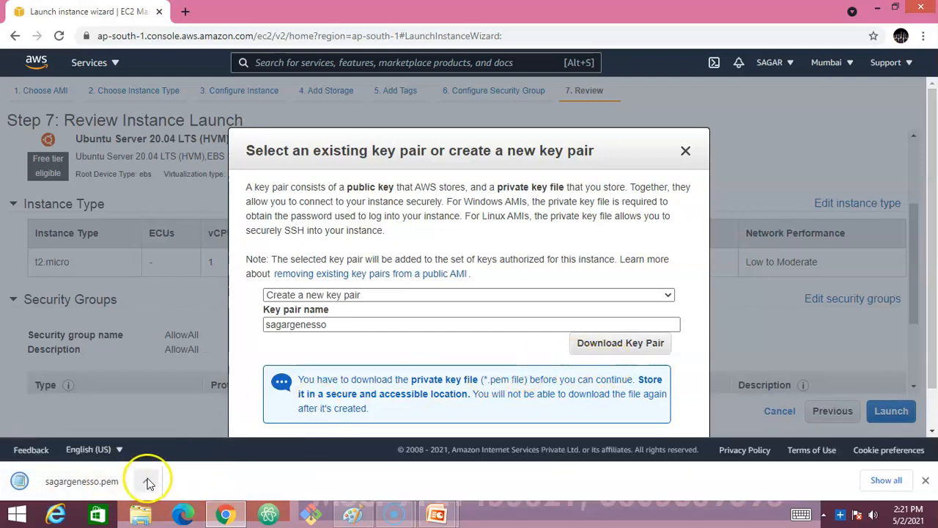
- Show the downloaded .pem key file in its Downloads folder from Chrome's download bar
click(148, 482)
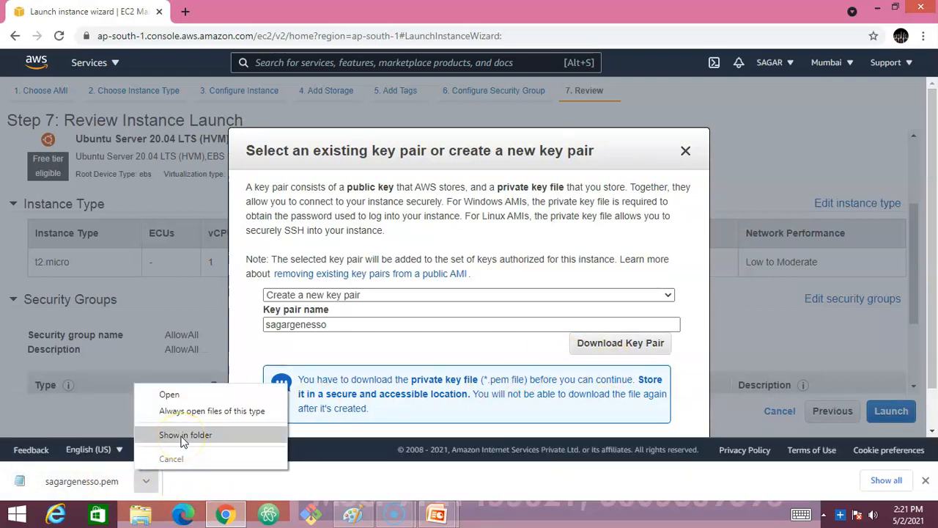
click(183, 437)
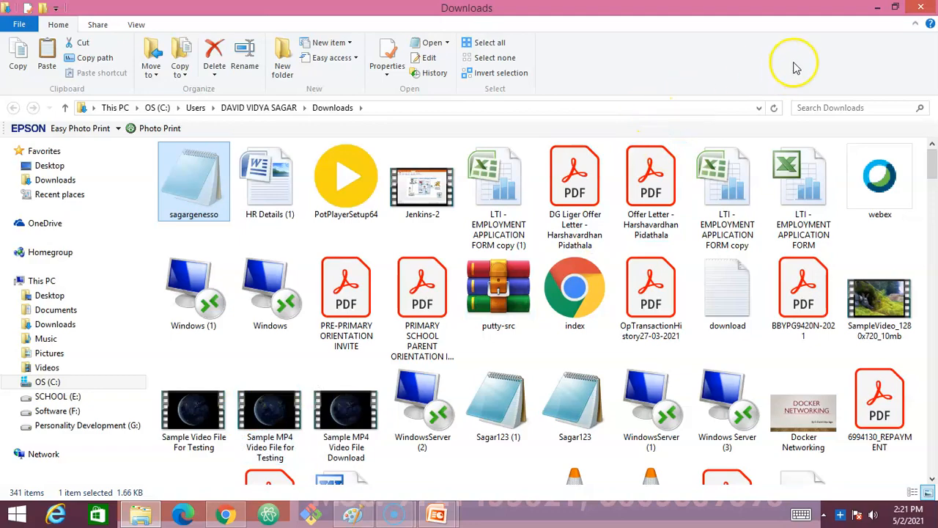
- Paste the 1.66 KB .pem key file onto the desktop and return to Chrome
key(alt+Tab)
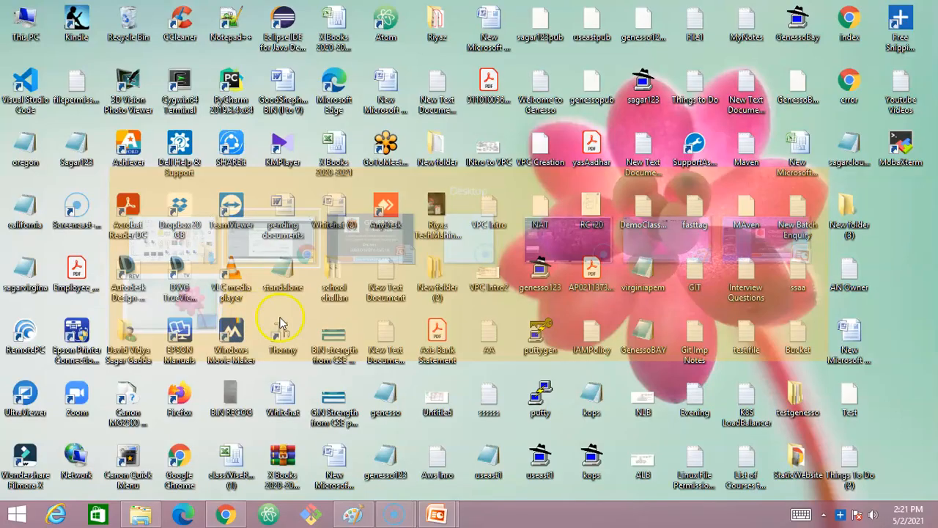
key(ctrl+v)
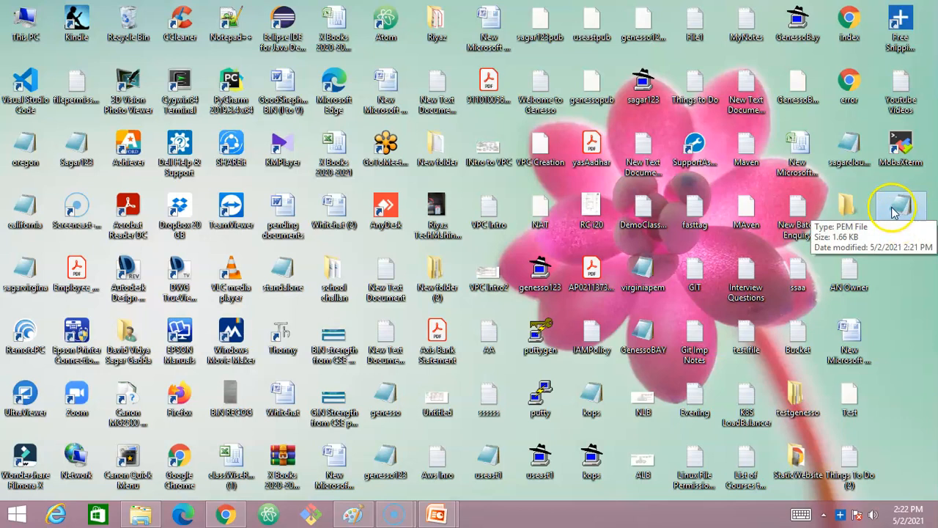
key(alt+Tab)
key(alt+Tab)
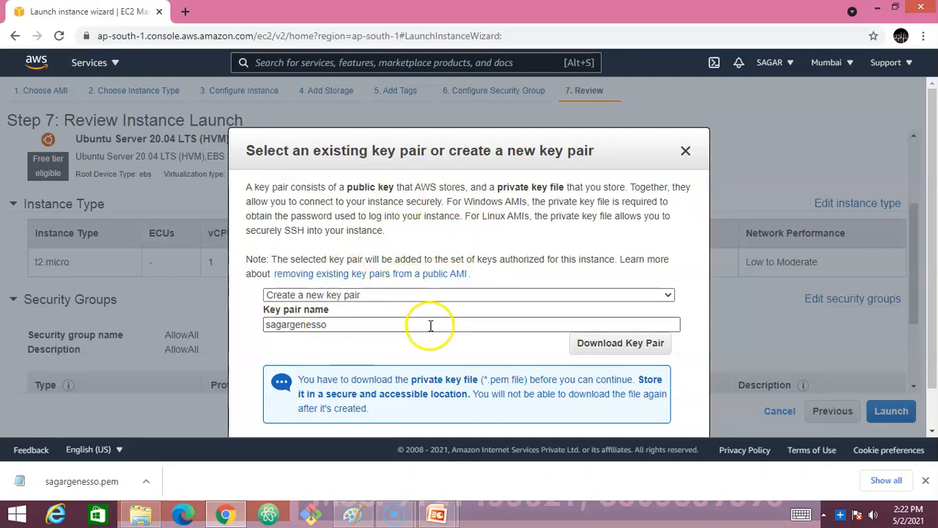
- Launch the instance with the newly created key pair from the key pair dialog
scroll(484, 339, down, 1)
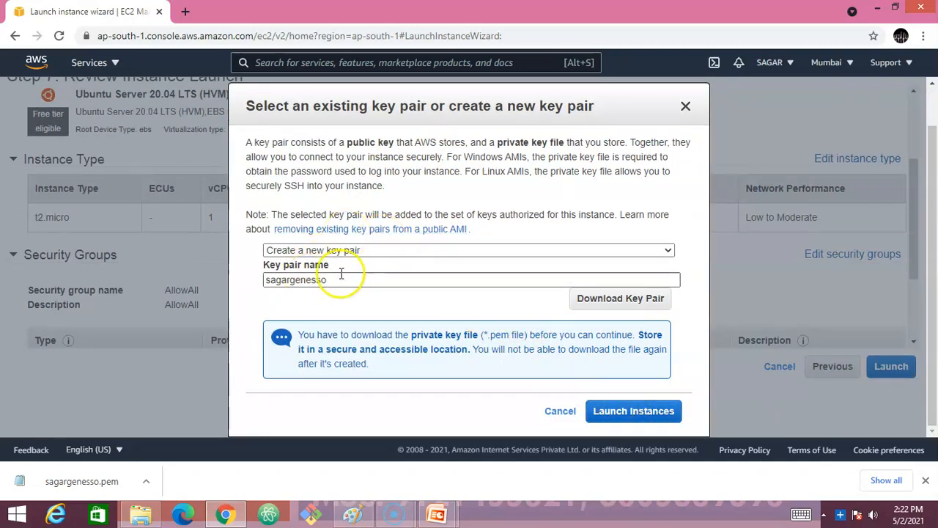
click(629, 415)
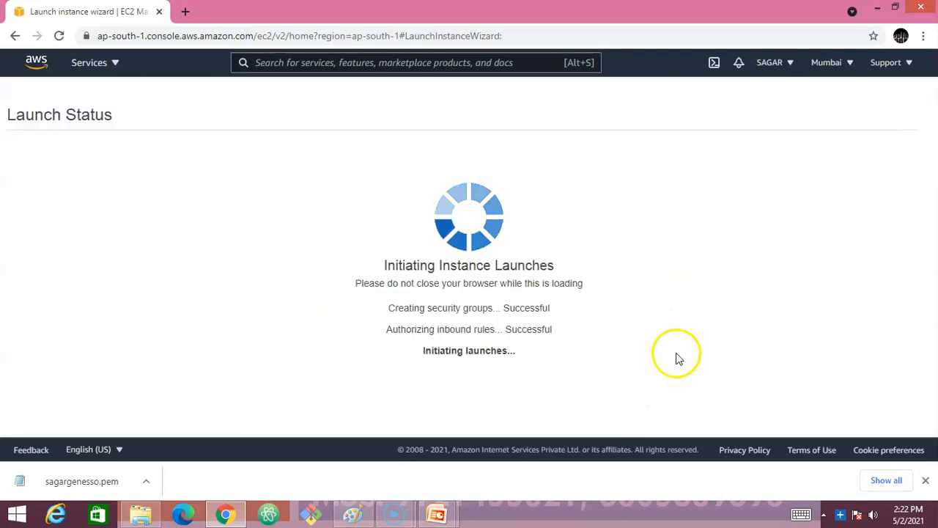
- Dismiss the download bar and go from the Launch Status page to the instances list
click(925, 480)
scroll(729, 267, down, 1)
scroll(728, 268, down, 1)
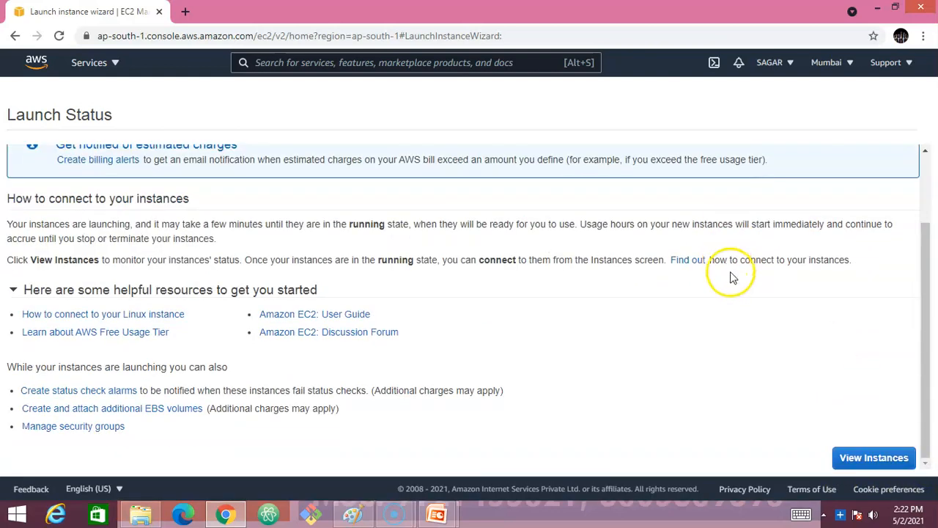
click(873, 457)
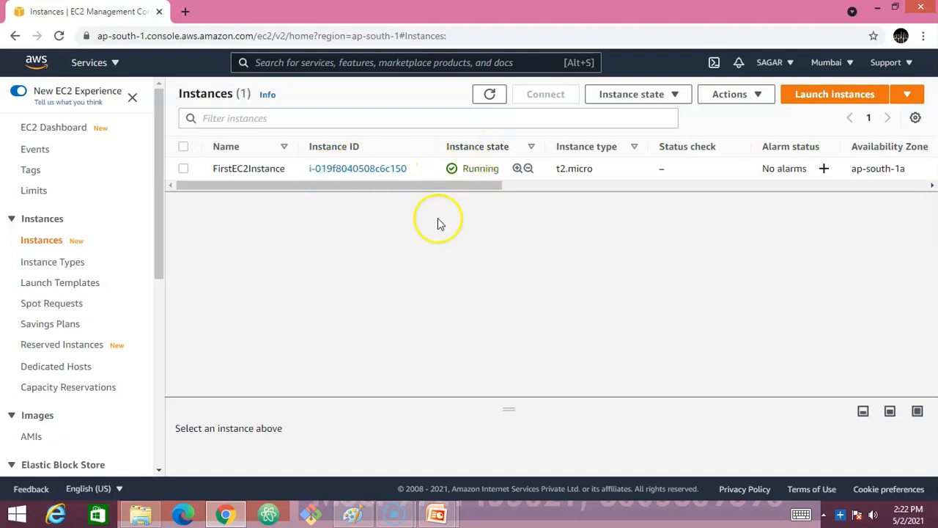
- Refresh the instances list, select FirstEC2Instance and enlarge its details panel
click(490, 97)
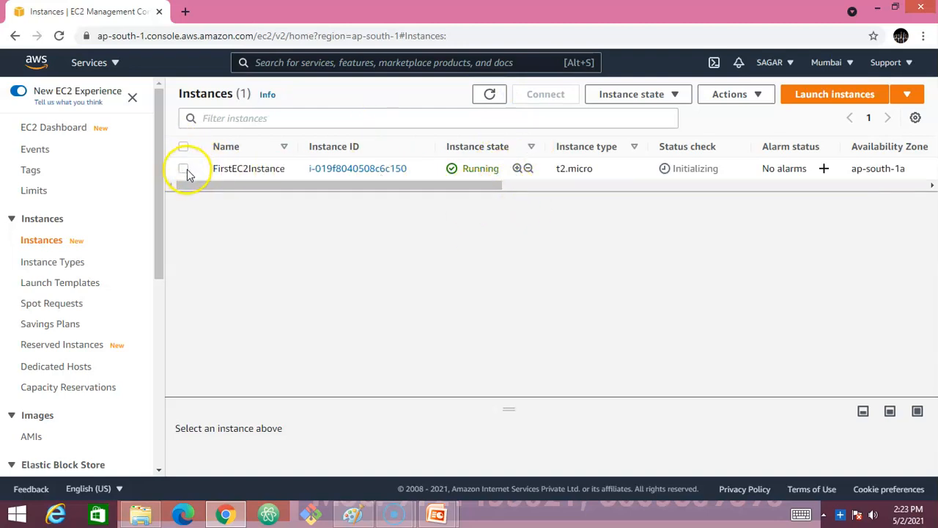
mouse_move(271, 163)
click(185, 178)
click(184, 168)
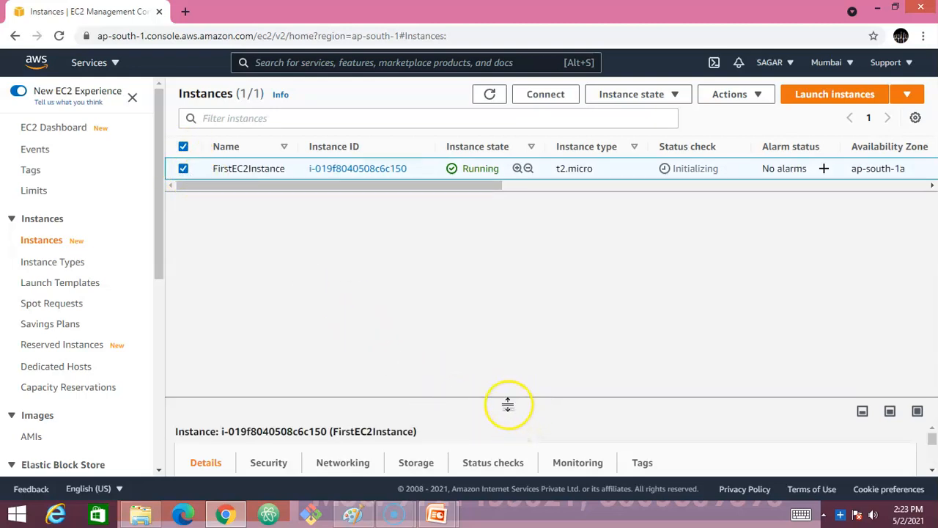
drag(513, 409, 509, 309)
drag(510, 408, 500, 239)
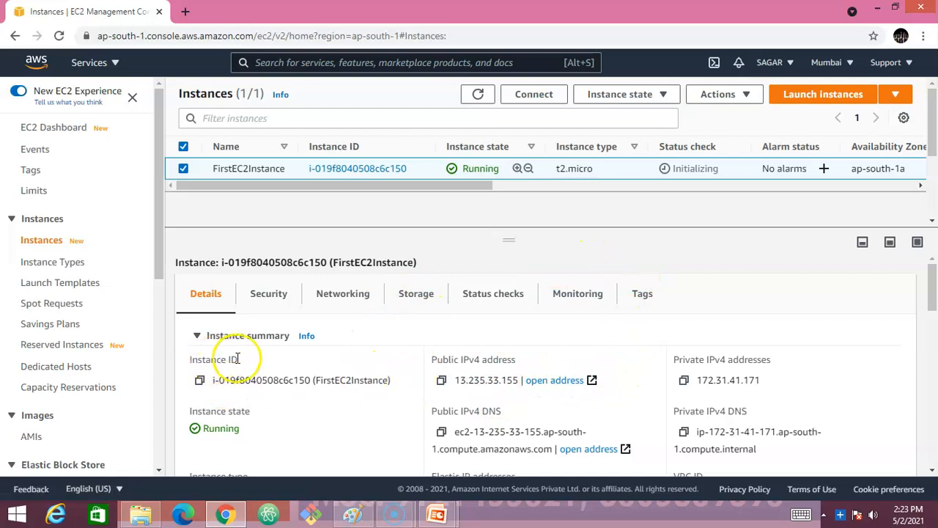
- Copy FirstEC2Instance's public IPv4 address 13.235.33.155 from the instance summary
drag(437, 359, 518, 360)
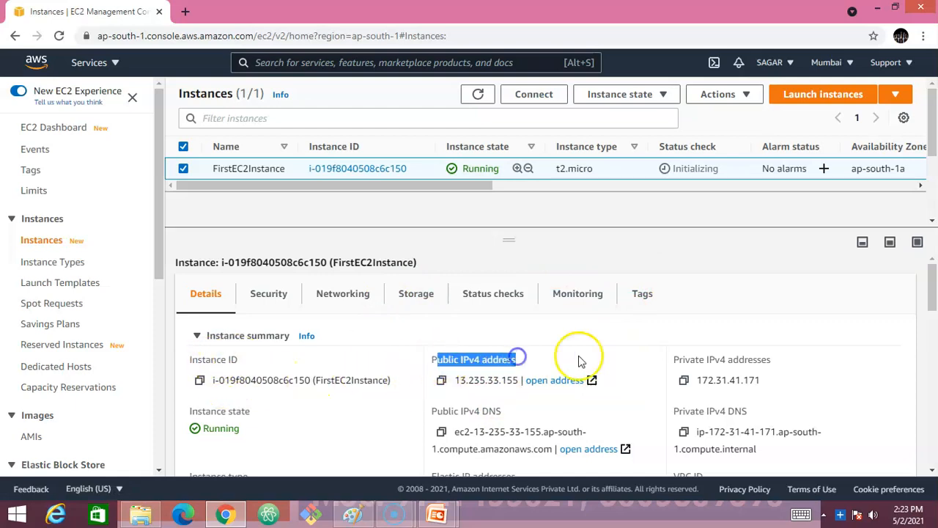
drag(674, 359, 755, 358)
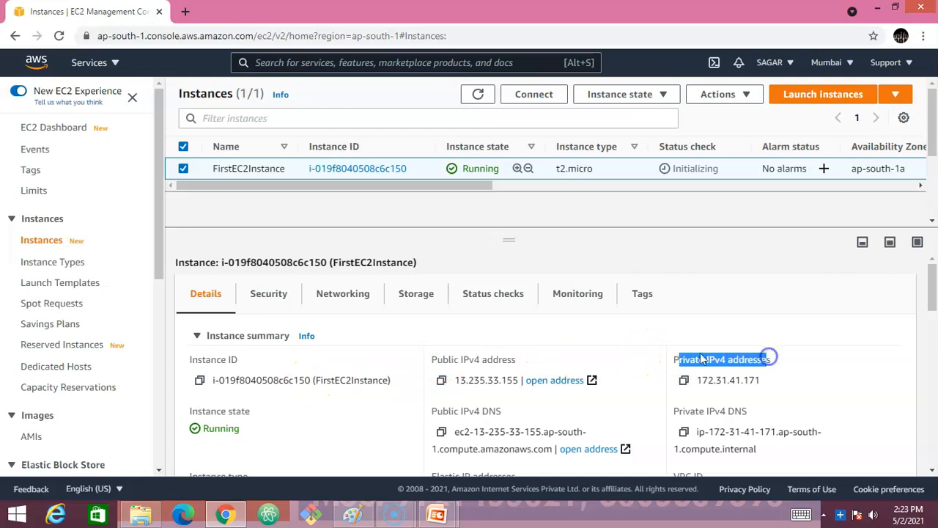
scroll(601, 358, down, 1)
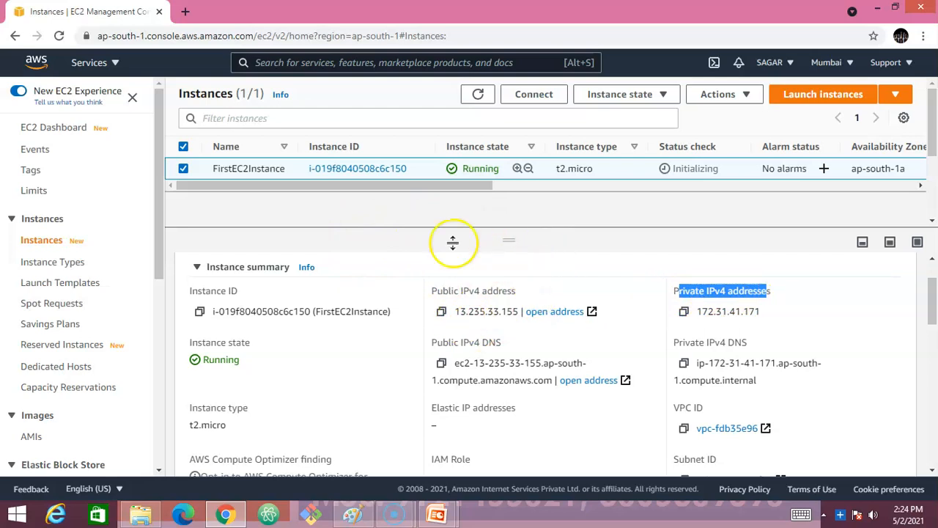
mouse_move(262, 172)
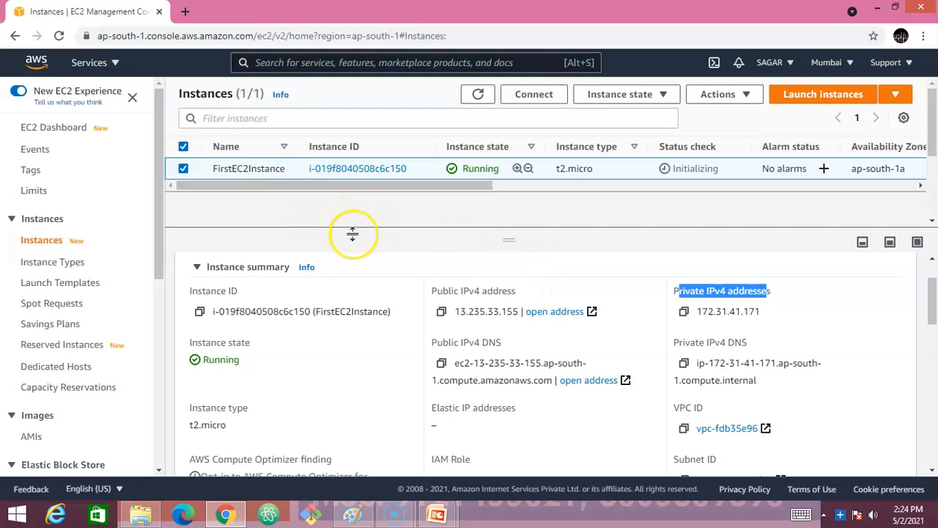
drag(435, 291, 501, 291)
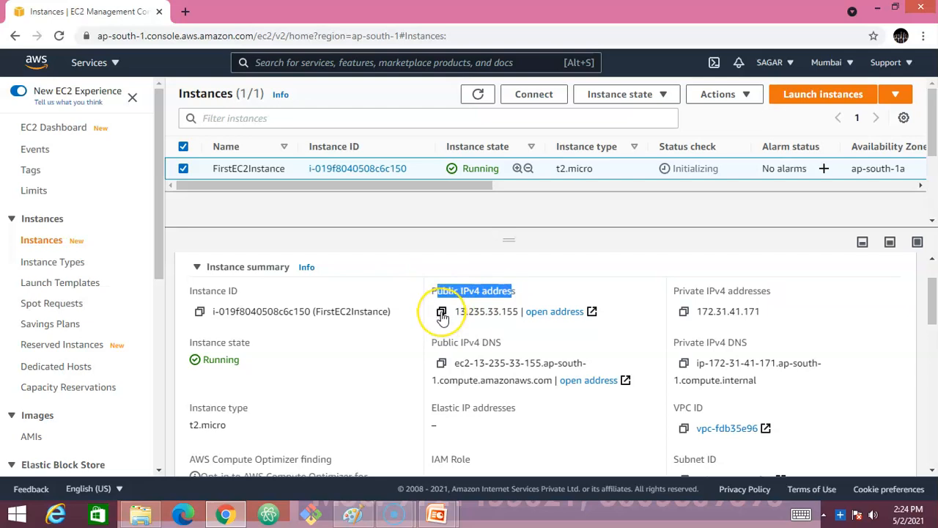
drag(455, 311, 506, 311)
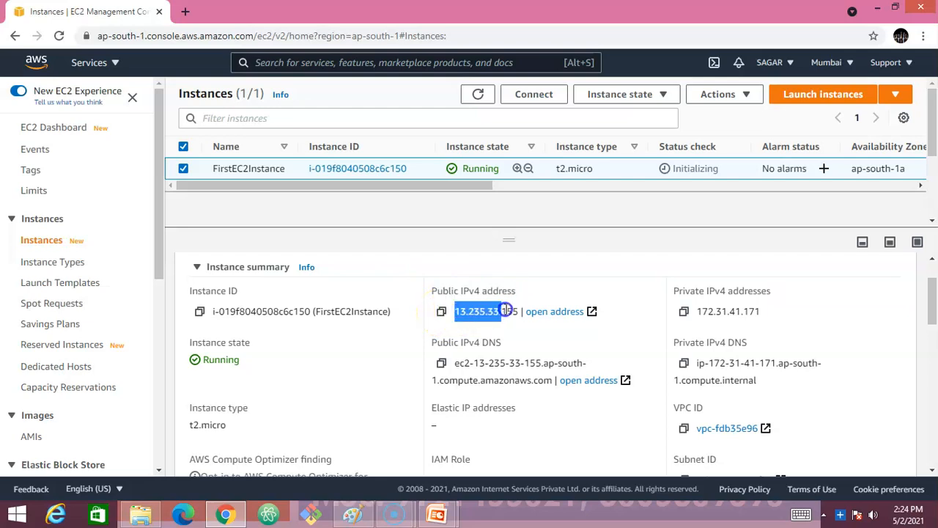
click(442, 311)
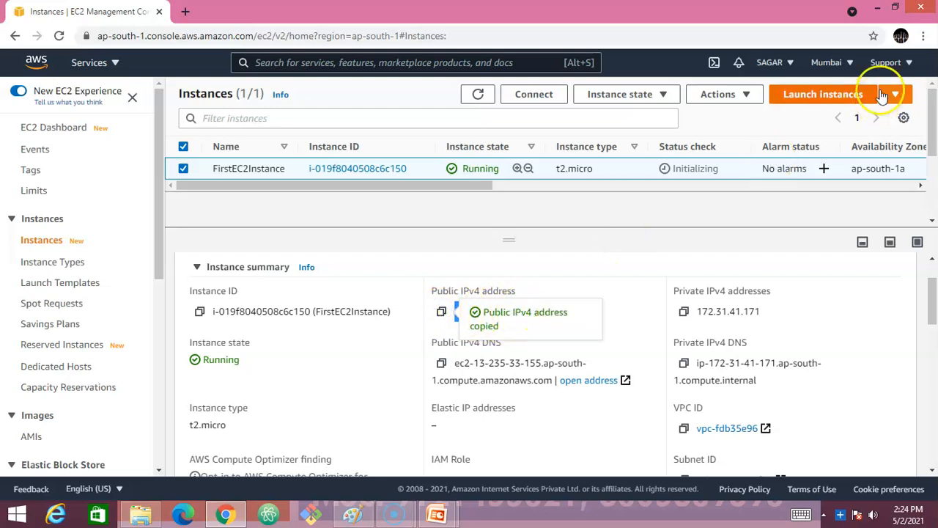
key(alt+Tab)
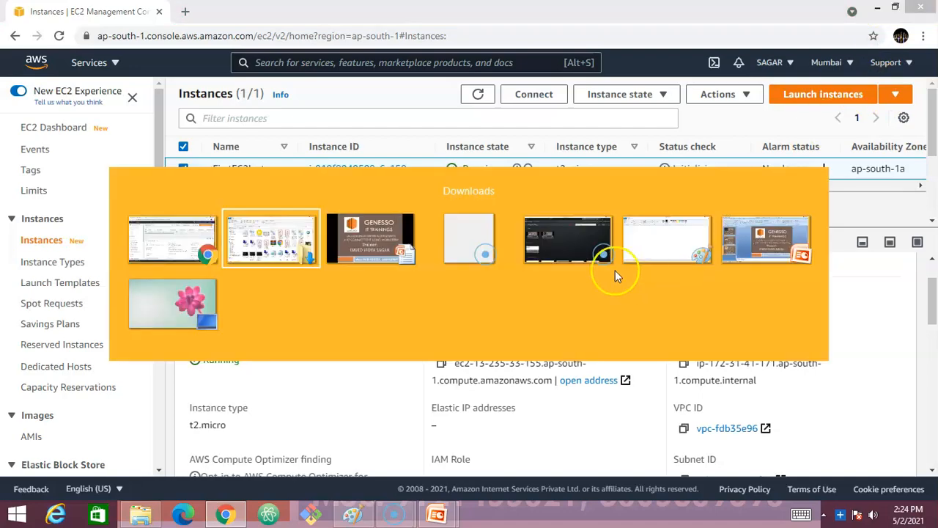
- Switch to the Windows desktop and start MobaXterm from its desktop icon
click(183, 302)
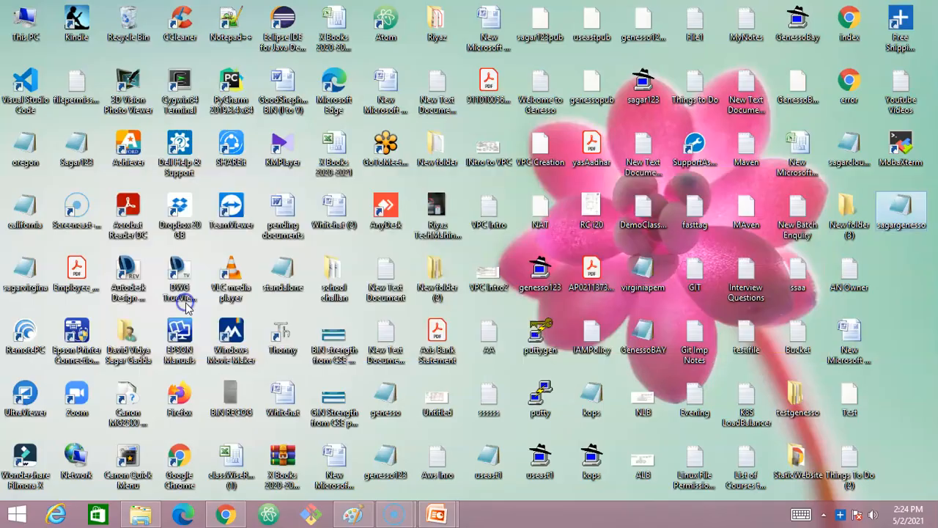
double_click(907, 152)
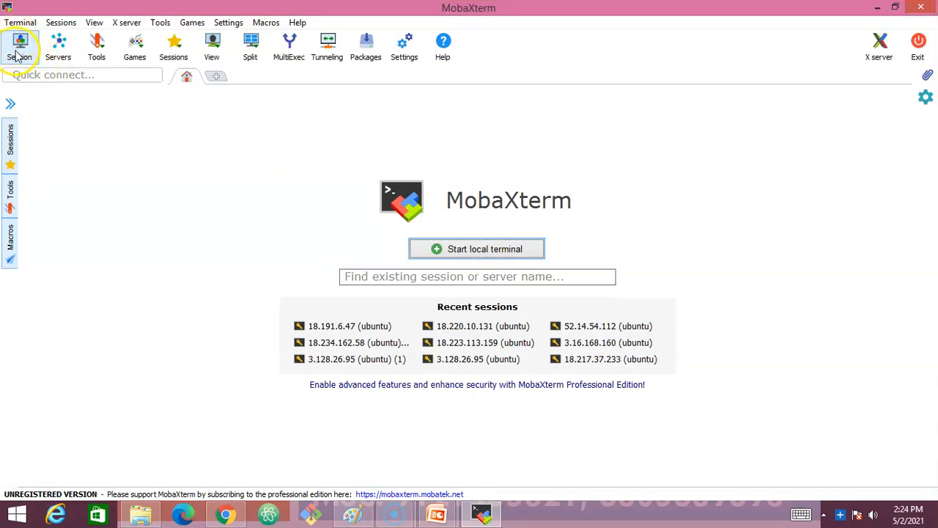
- Set up a new SSH session to 13.235.33.155 as user ubuntu on port 22
click(21, 56)
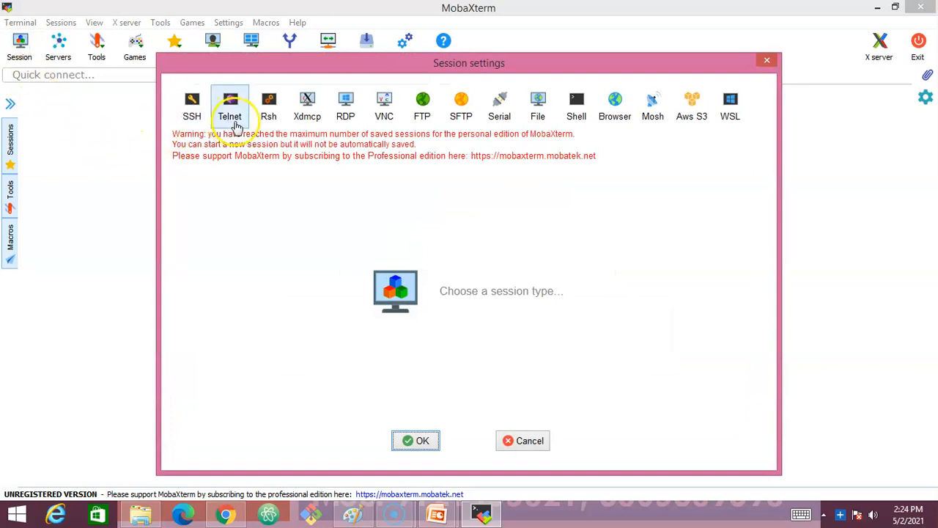
click(188, 115)
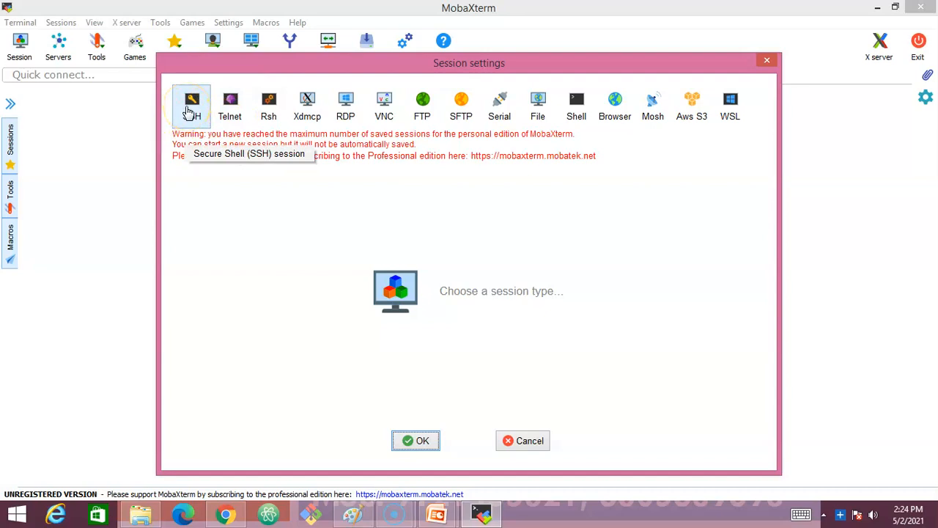
click(189, 107)
click(240, 191)
click(278, 188)
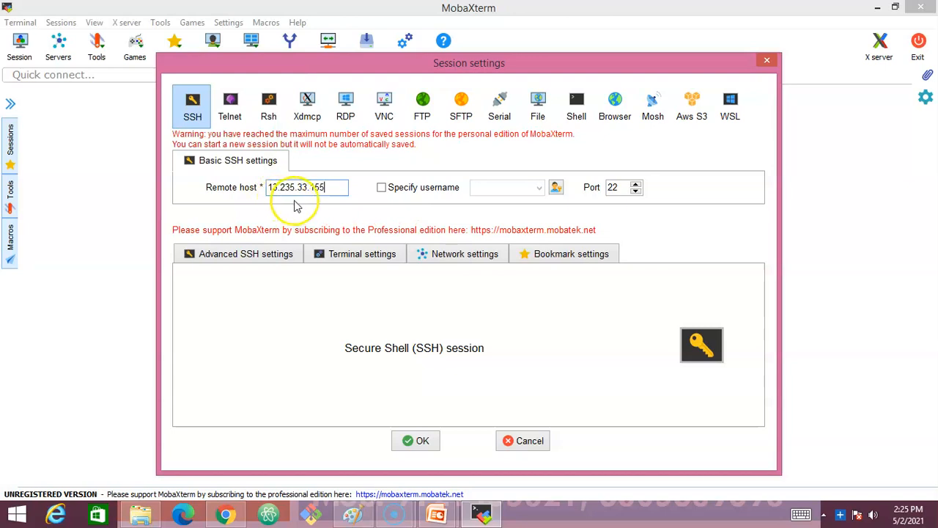
click(381, 188)
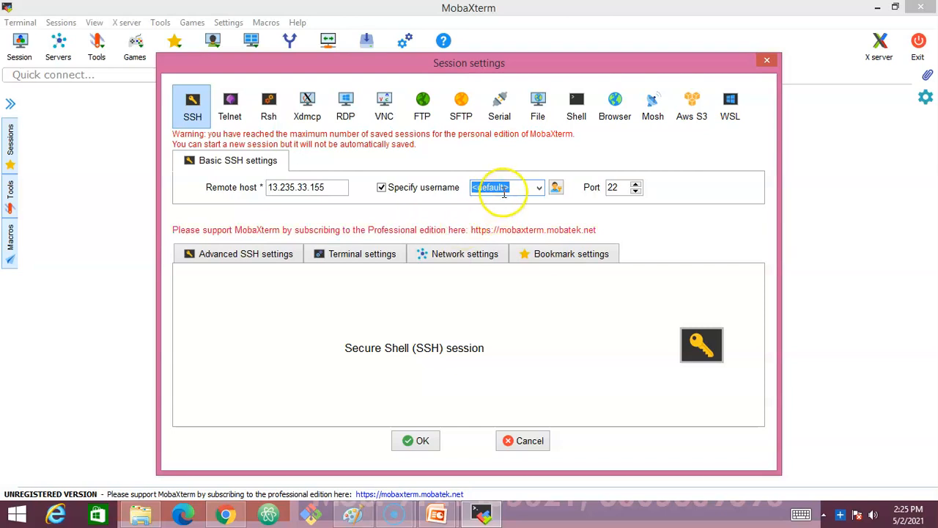
text(ubuntu)
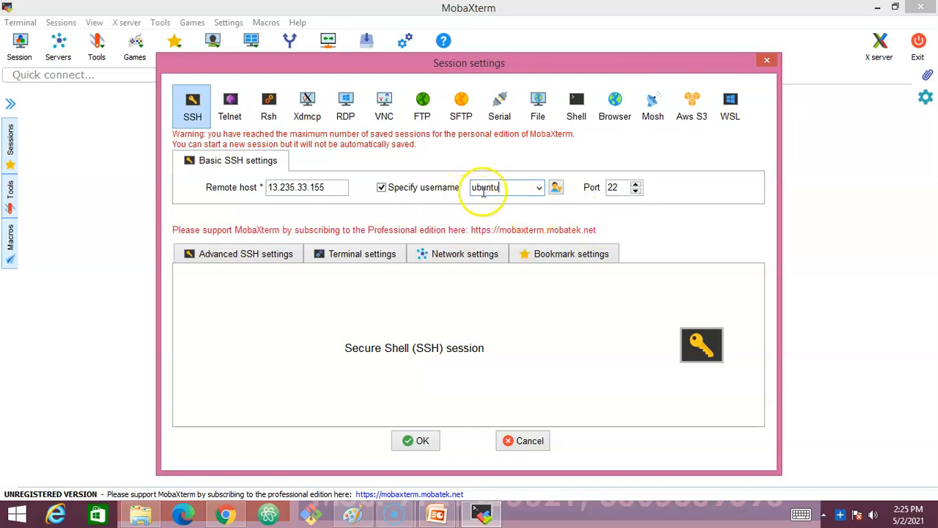
click(247, 255)
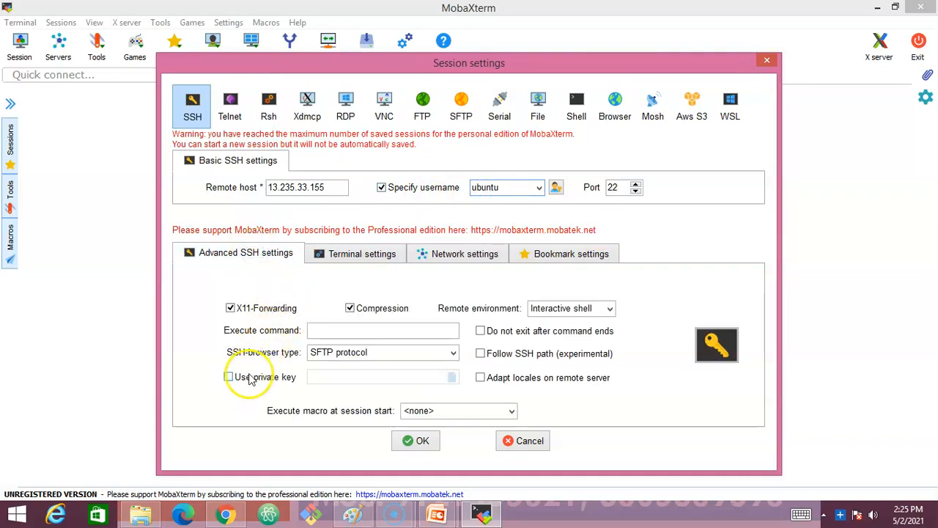
- Enable private-key authentication with the downloaded .pem key and connect as ubuntu to 13.235.33.155
mouse_move(275, 381)
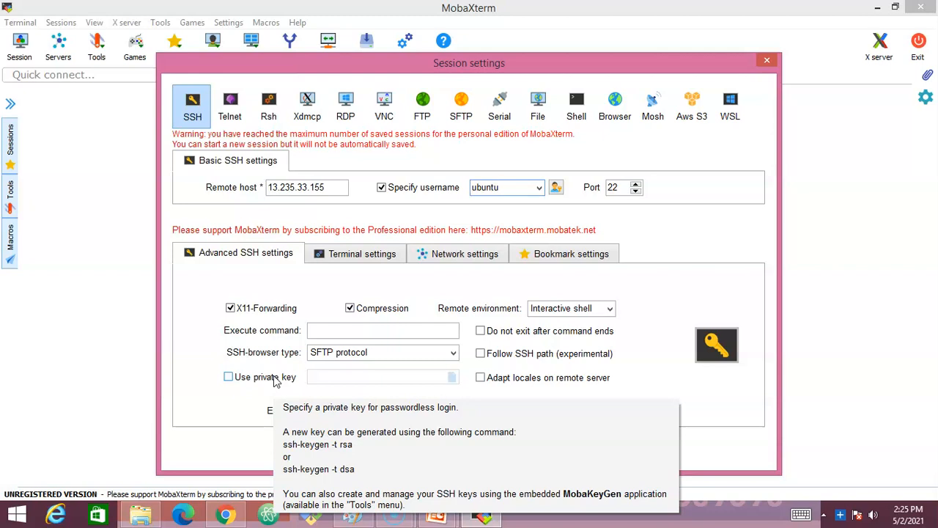
click(228, 378)
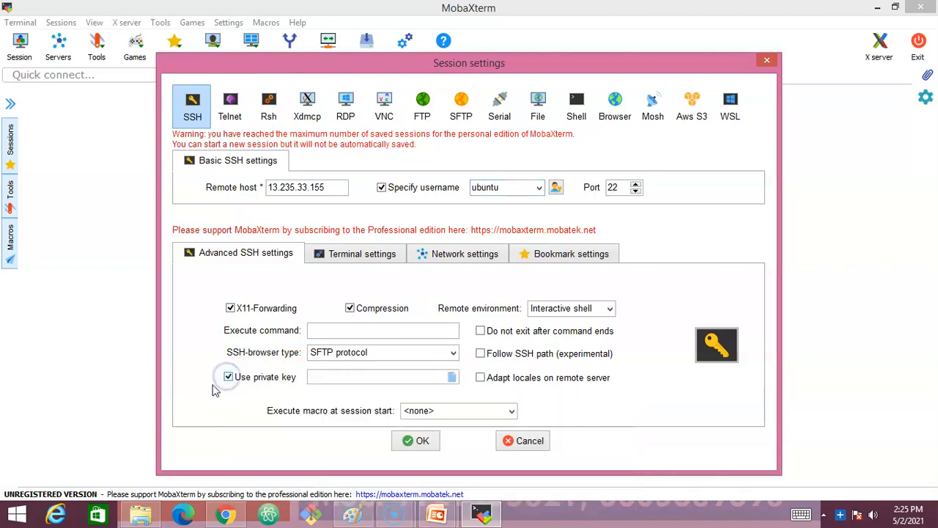
click(205, 386)
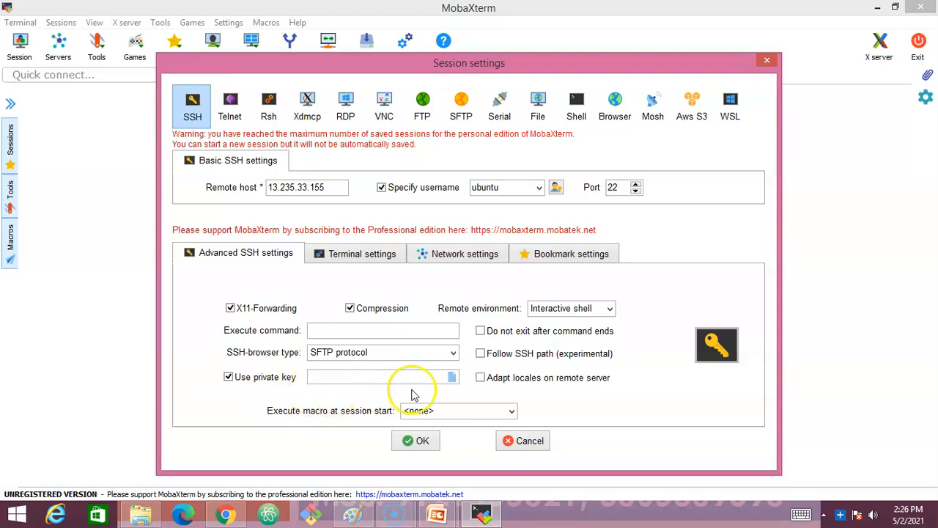
click(452, 377)
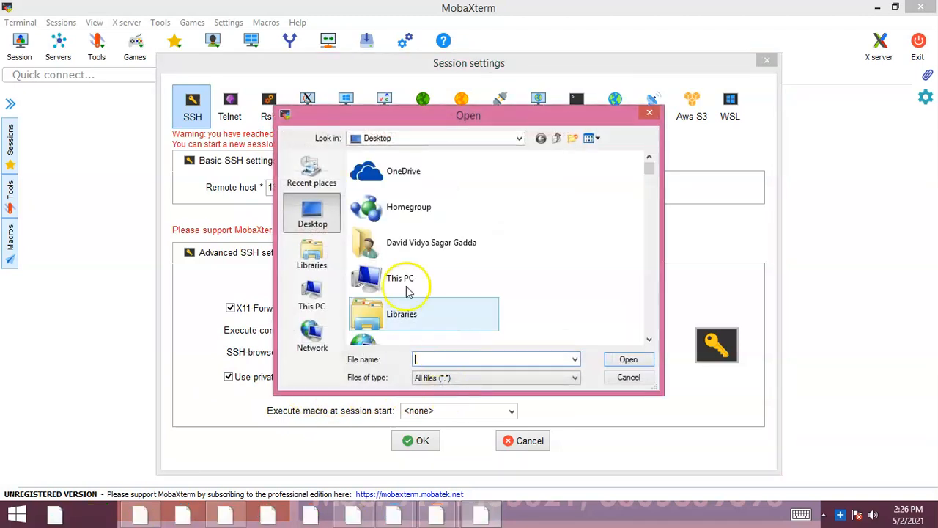
click(405, 175)
key(s)
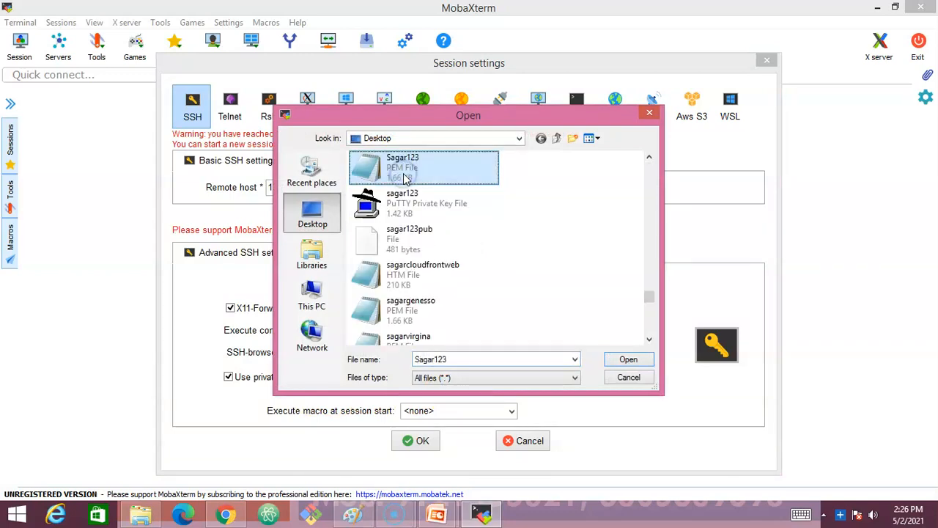
click(401, 314)
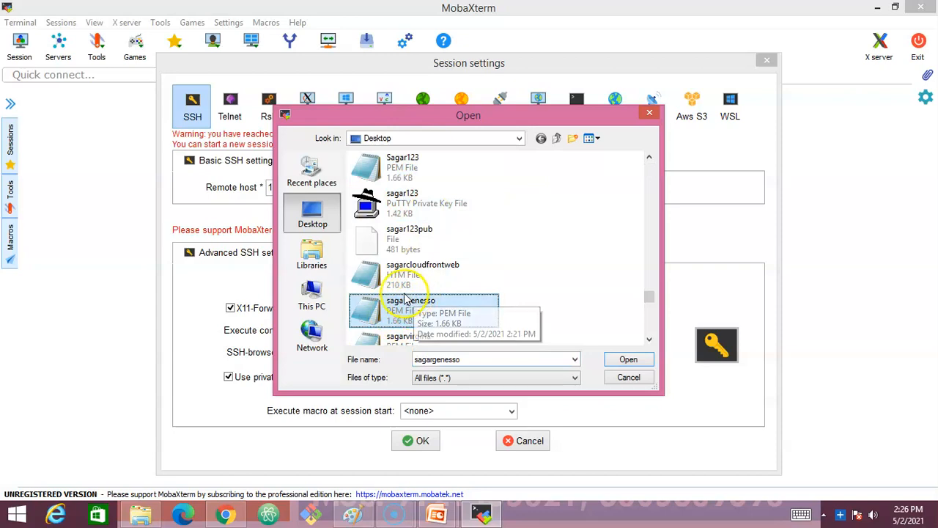
click(627, 359)
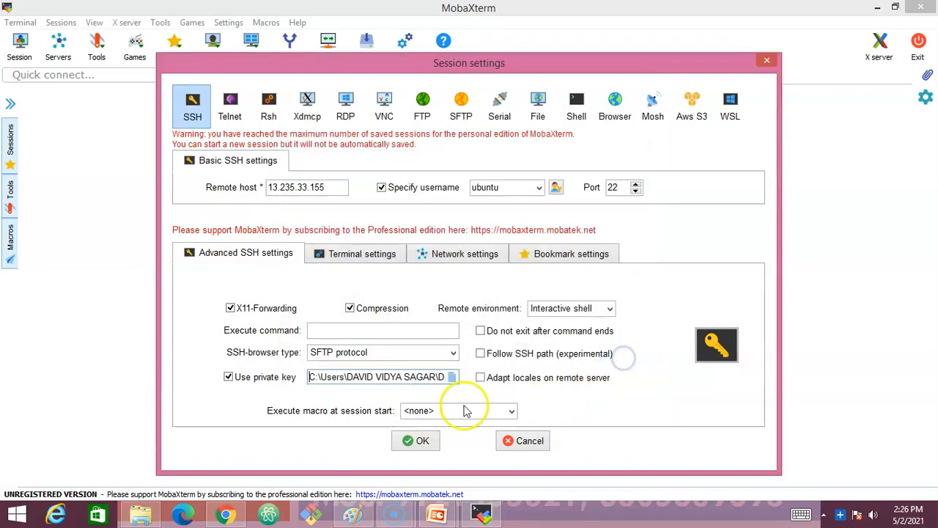
click(423, 442)
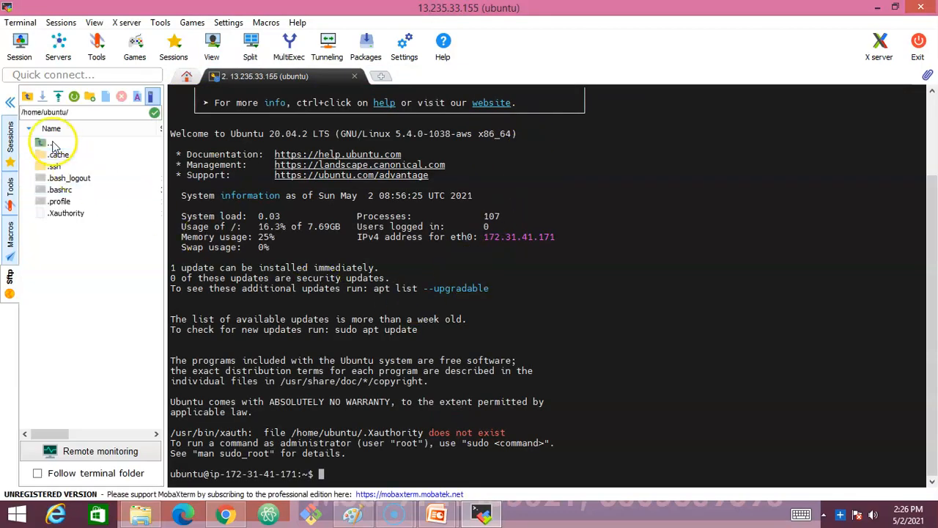
- Collapse the SFTP file browser sidebar and enlarge the terminal font
click(10, 102)
ctrl+scroll(305, 312, up, 1)
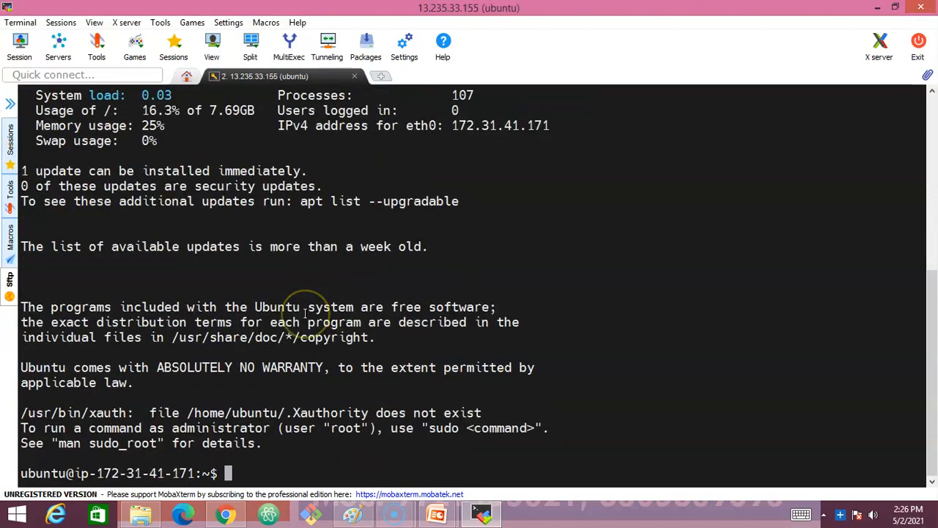
ctrl+scroll(242, 352, up, 1)
ctrl+scroll(462, 300, up, 2)
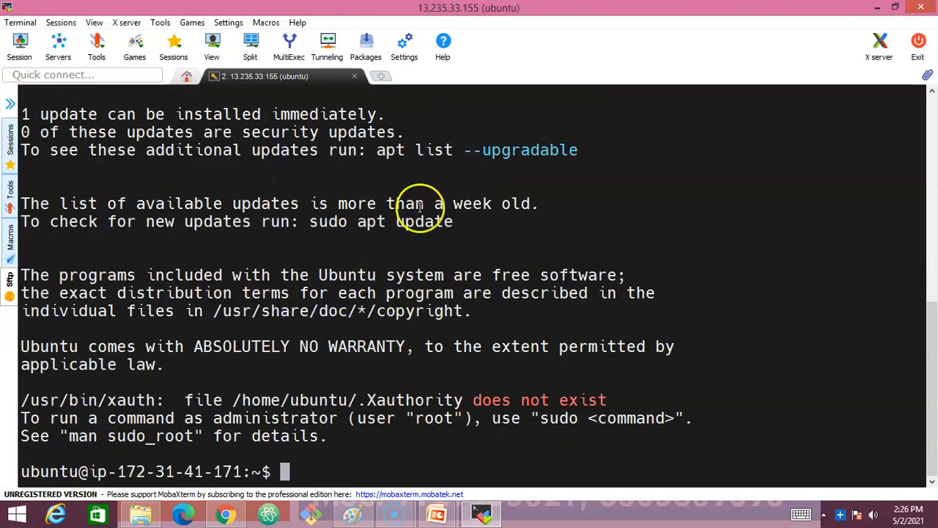
- Highlight the ubuntu username and private hostname in the prompt, then clear the terminal screen
double_click(33, 471)
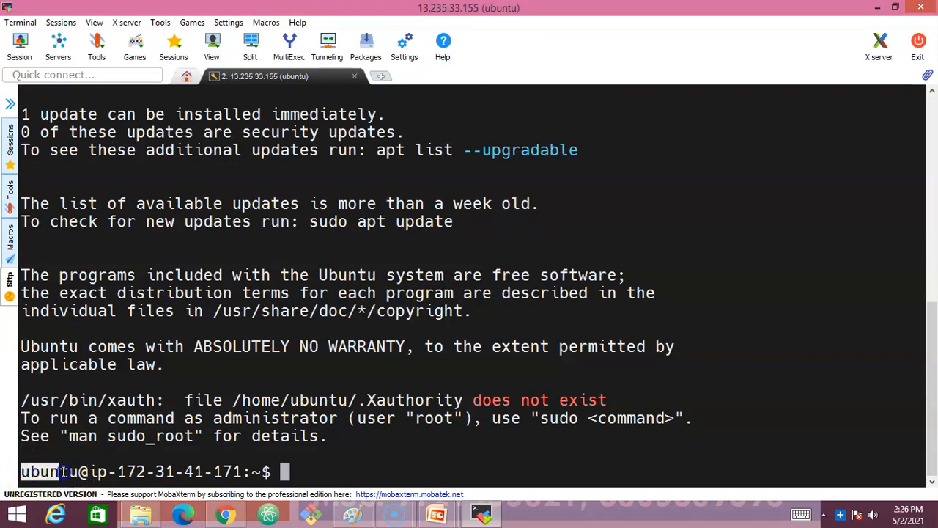
drag(91, 472, 244, 470)
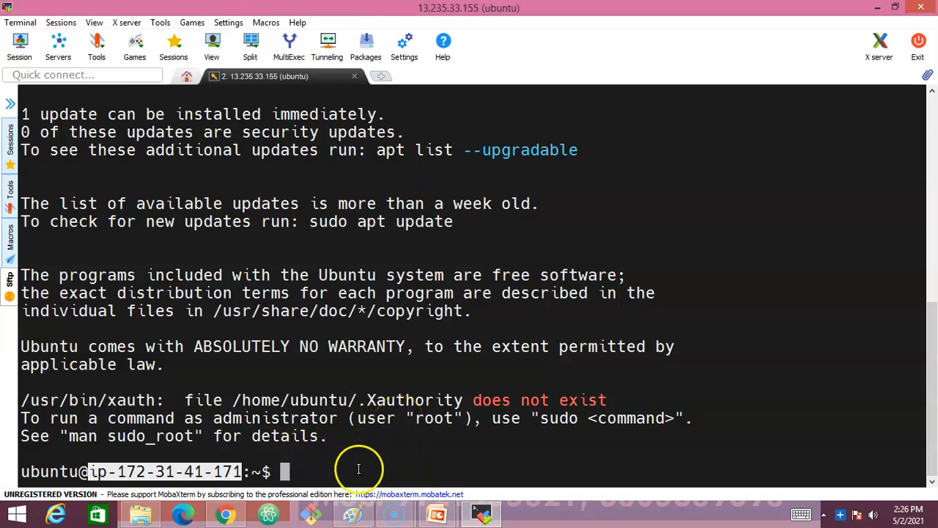
click(384, 467)
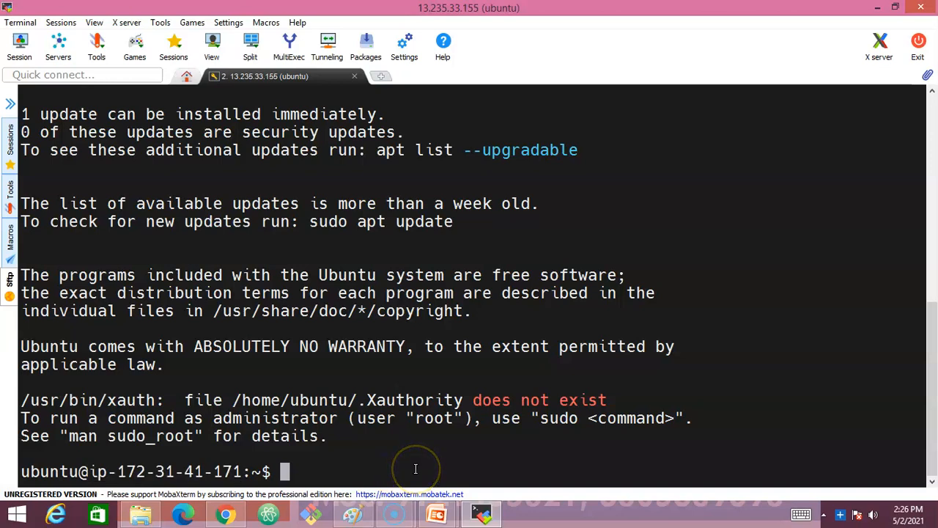
key(Return)
key(Return)
key(Return)
key(Return)
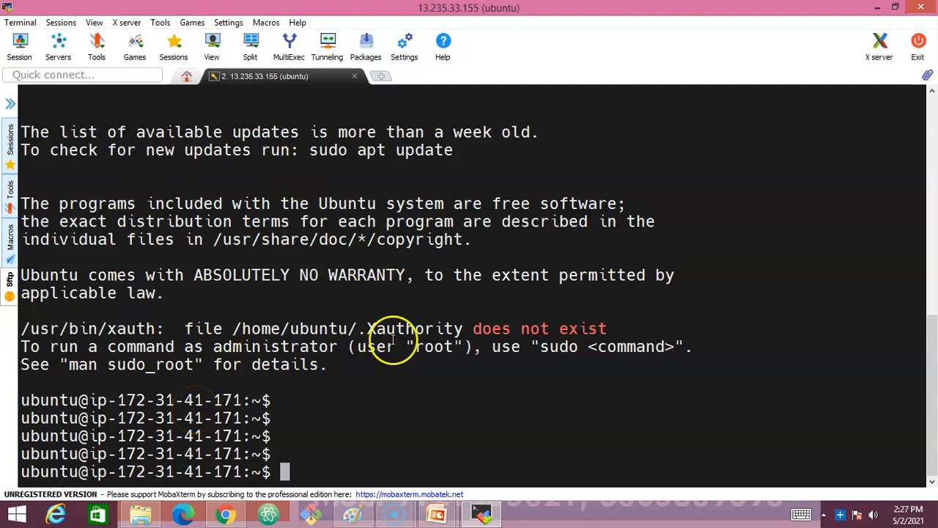
key(ctrl+l)
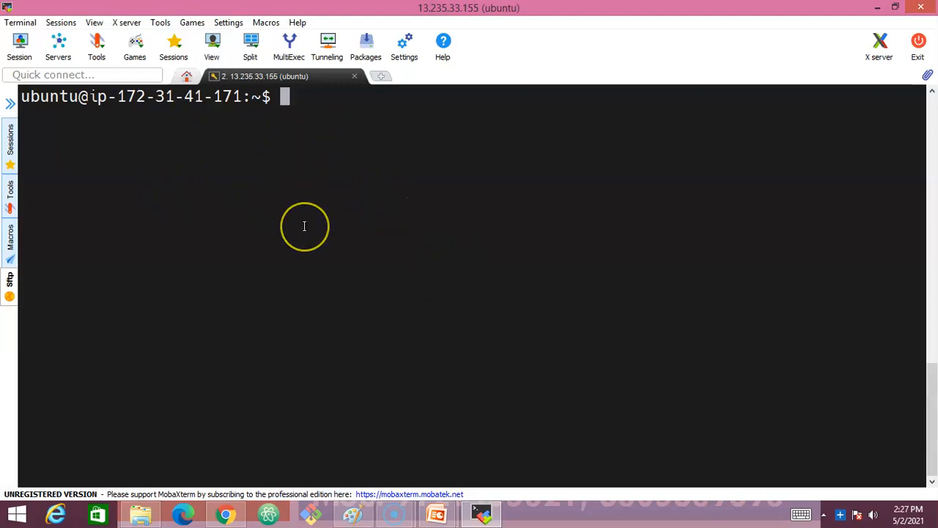
key(Return)
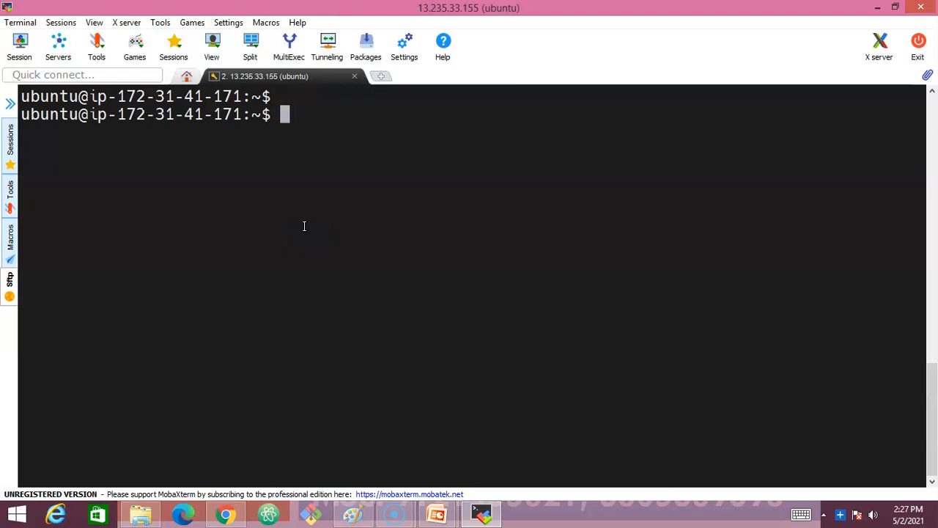
click(320, 224)
click(319, 191)
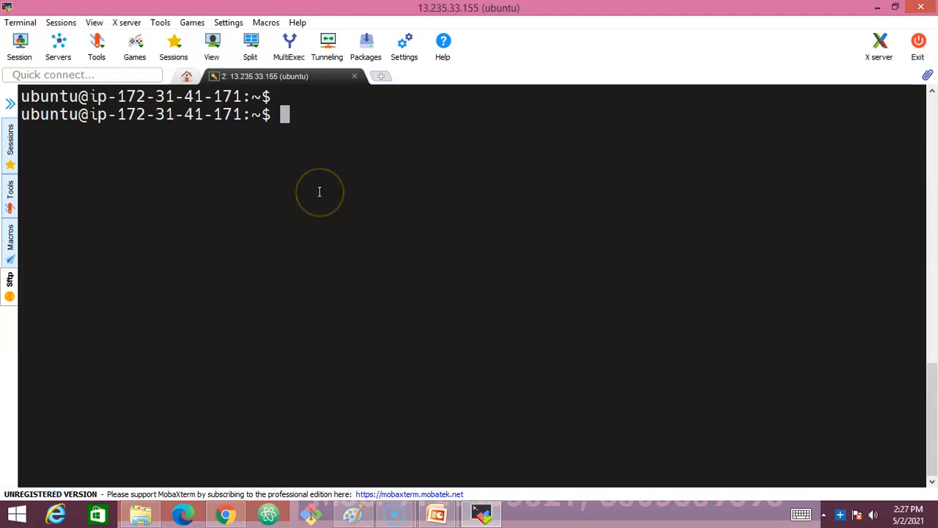